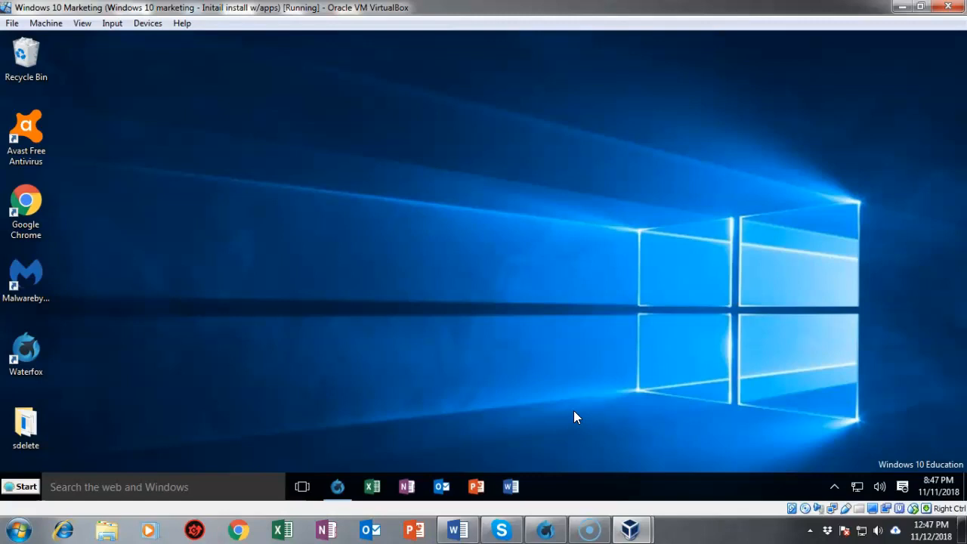
Step: Switch to the Waterfox browser and open the Oracle VM VirtualBox downloads page from the search results
click(338, 488)
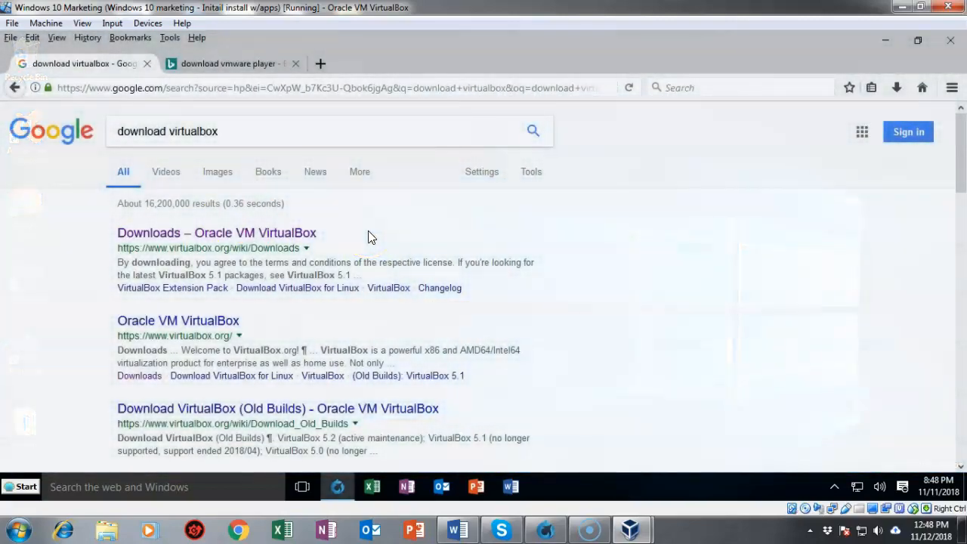
click(248, 237)
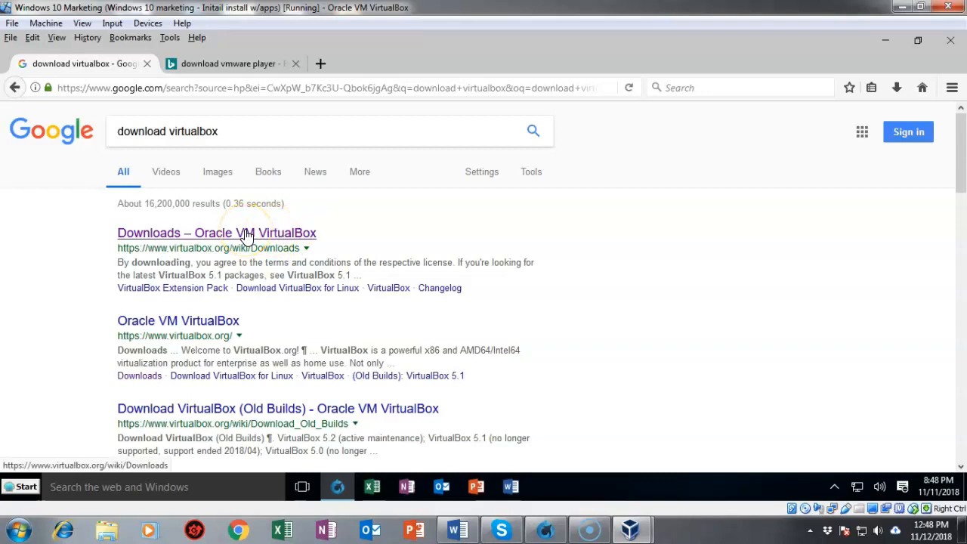
click(247, 236)
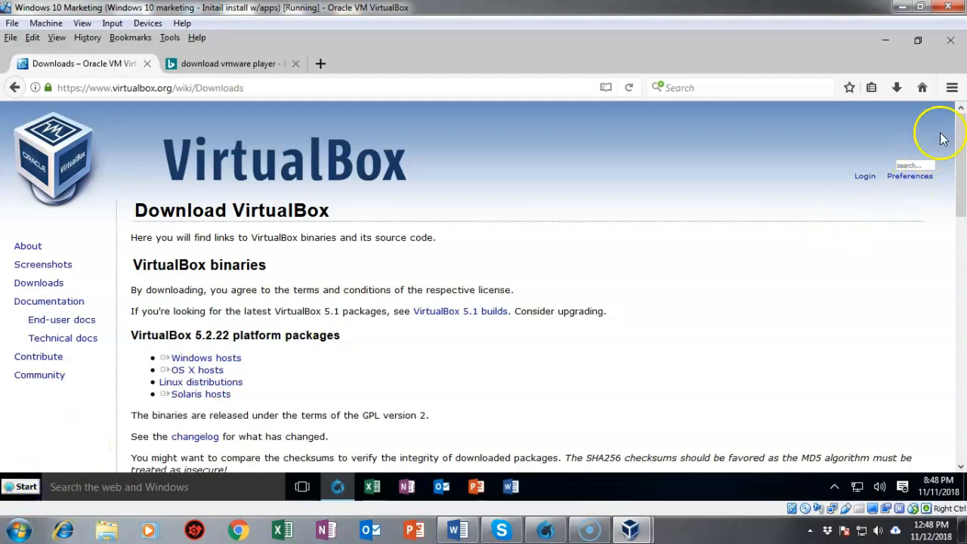
Step: Locate the downloaded VirtualBox-5.2.22-126460-Win installer in its folder and run it as administrator
click(897, 88)
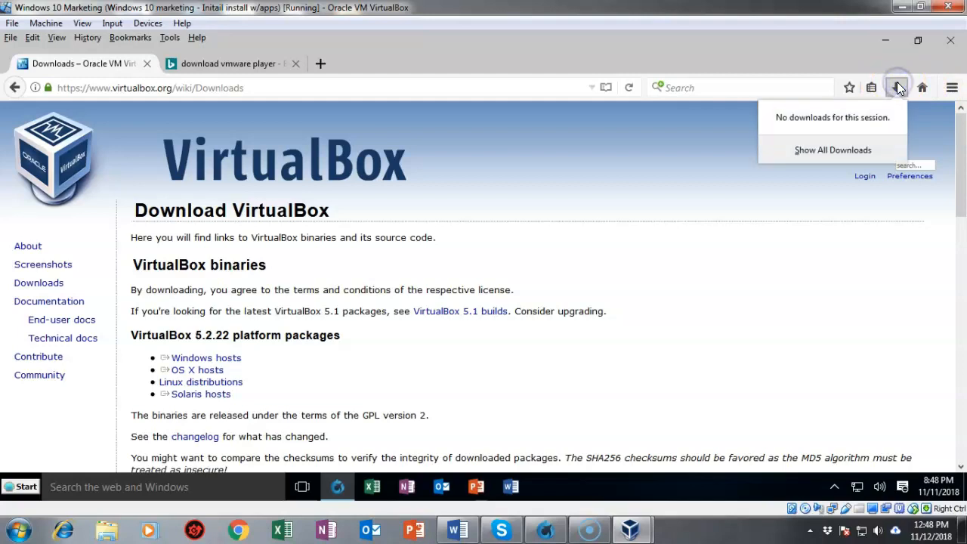
click(849, 152)
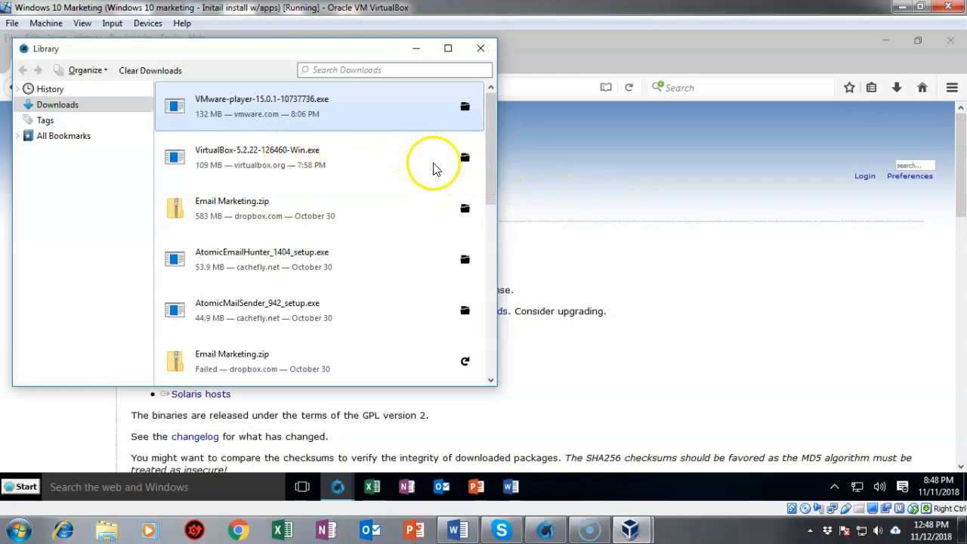
click(464, 157)
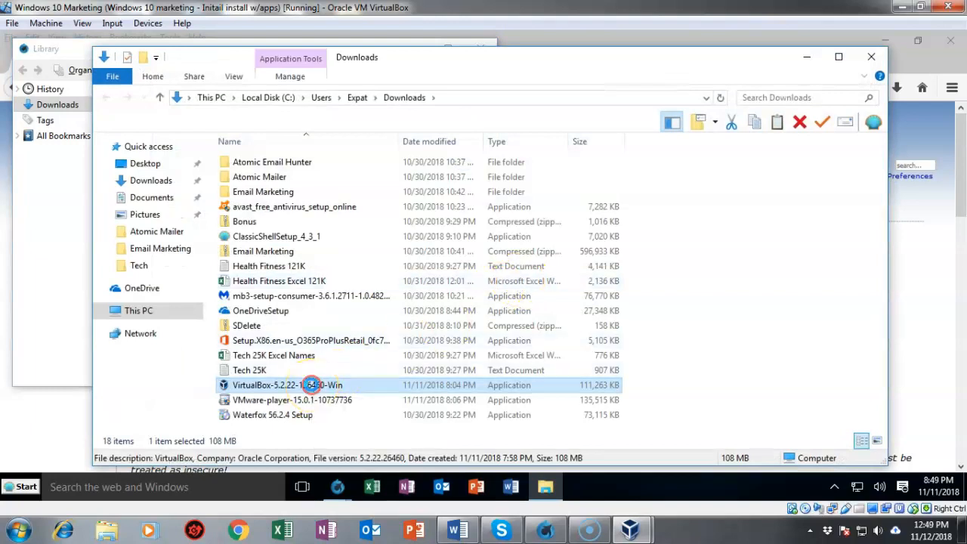
right_click(314, 390)
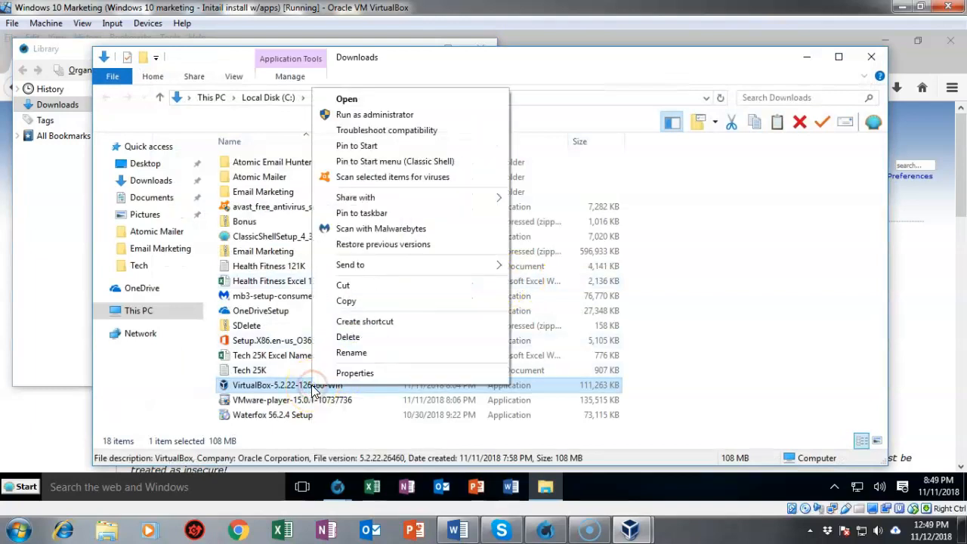
click(387, 117)
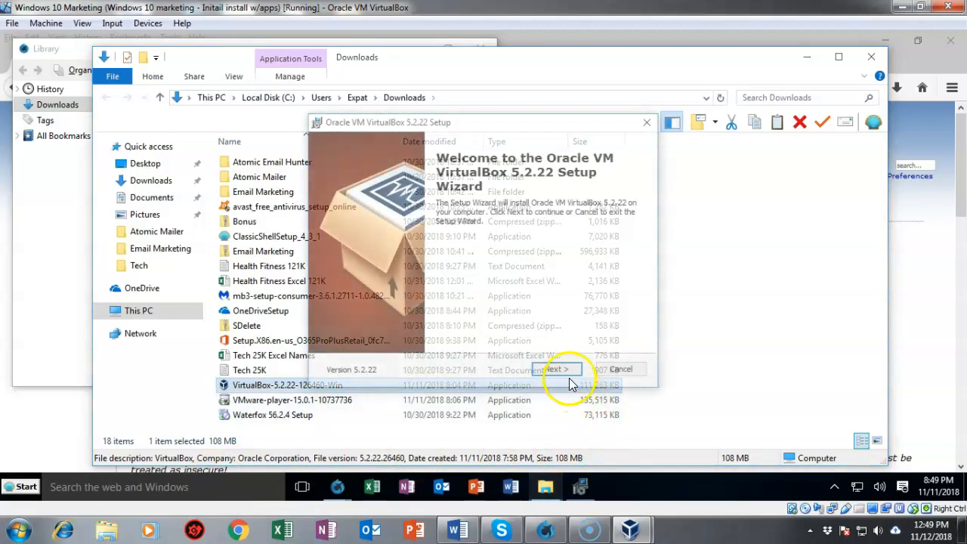
Step: Install Oracle VM VirtualBox 5.2.22 with the default features, location and shortcuts, accept the network interface reset, and finish the setup wizard
click(557, 369)
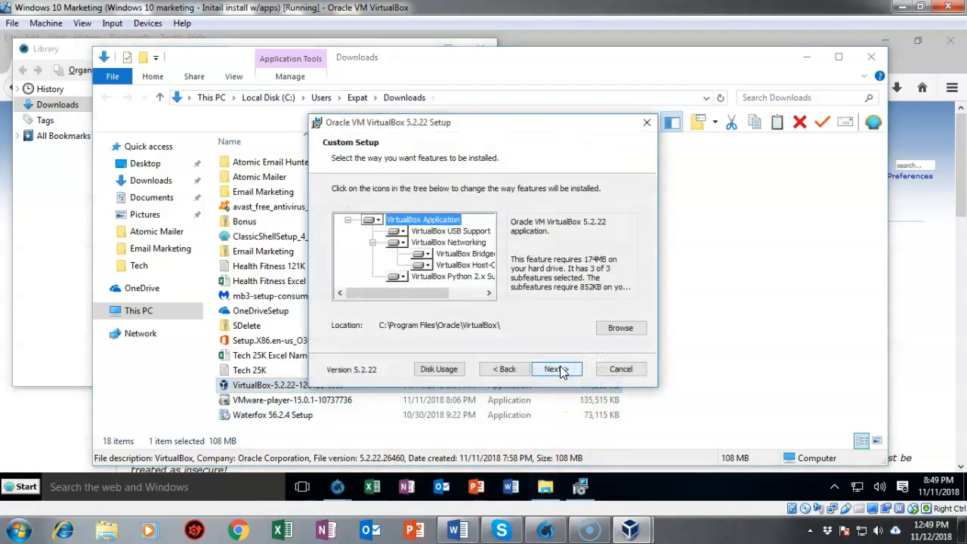
click(558, 369)
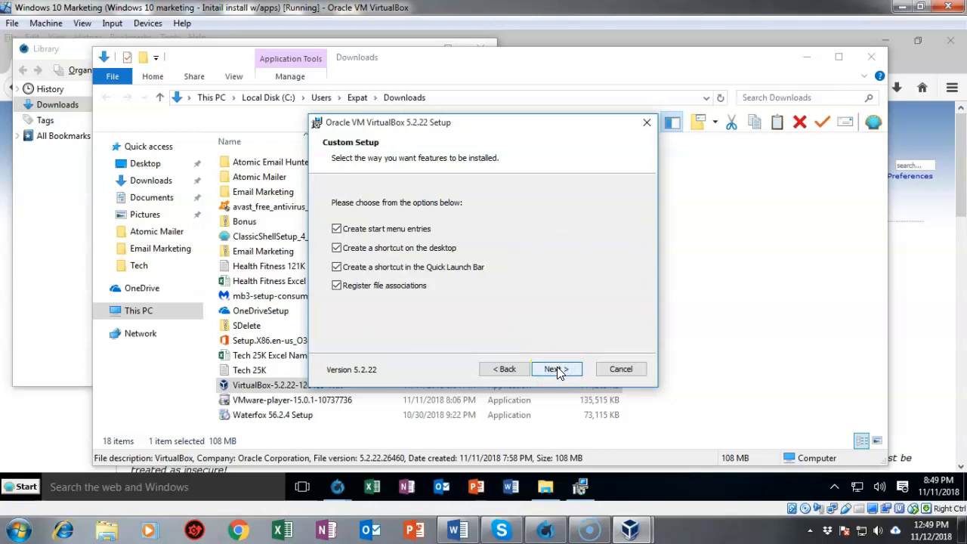
click(558, 369)
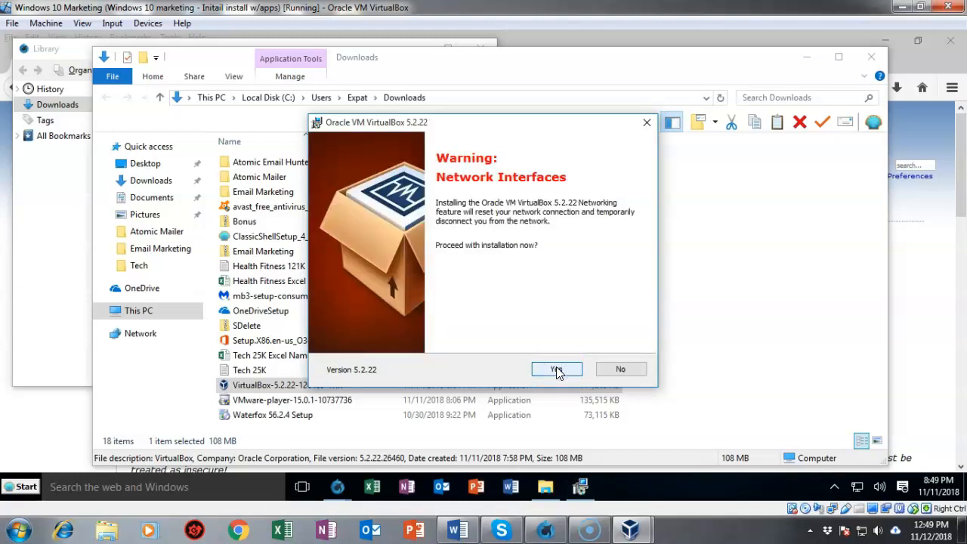
click(557, 370)
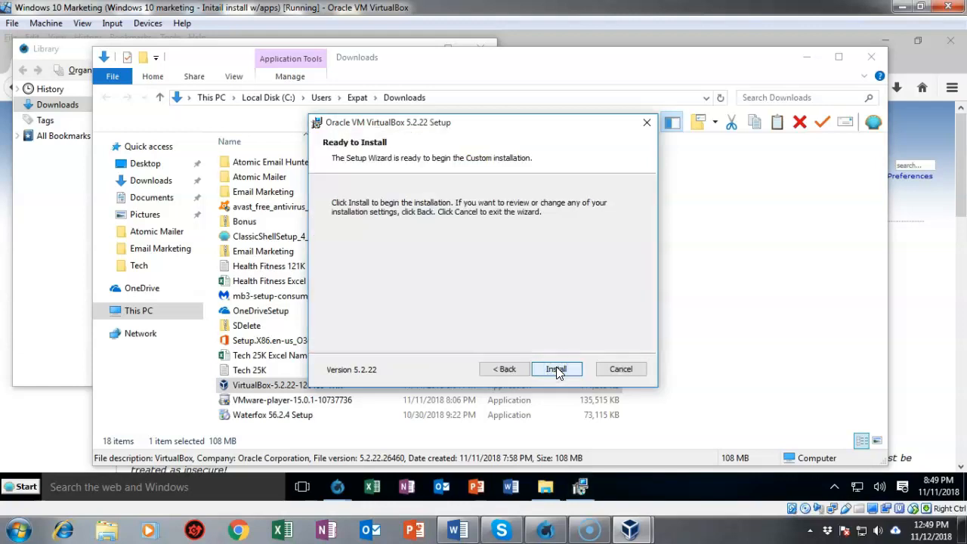
click(556, 369)
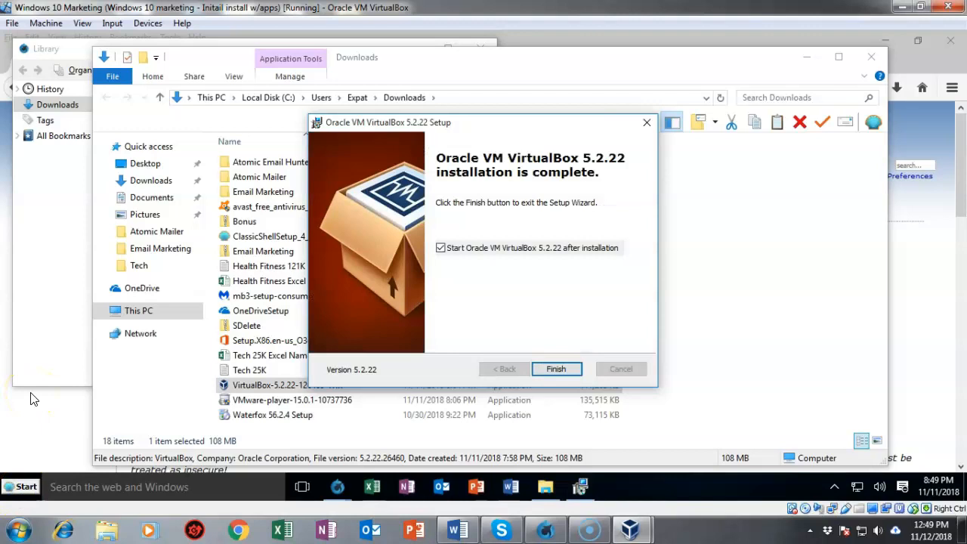
click(556, 368)
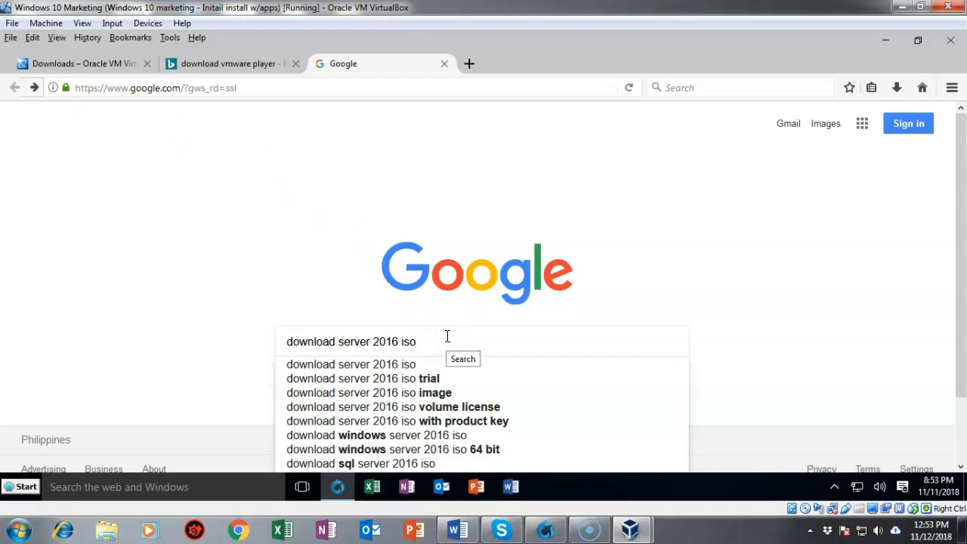
Step: Search Google for "download server 2016 iso", open Microsoft's Windows Server 2016 evaluation page, and continue with the ISO file type
key(Return)
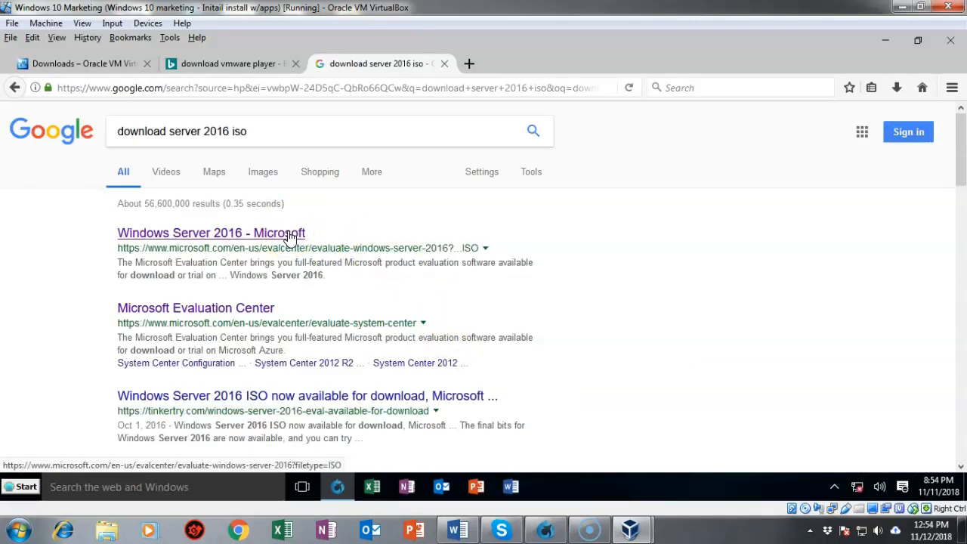
click(288, 234)
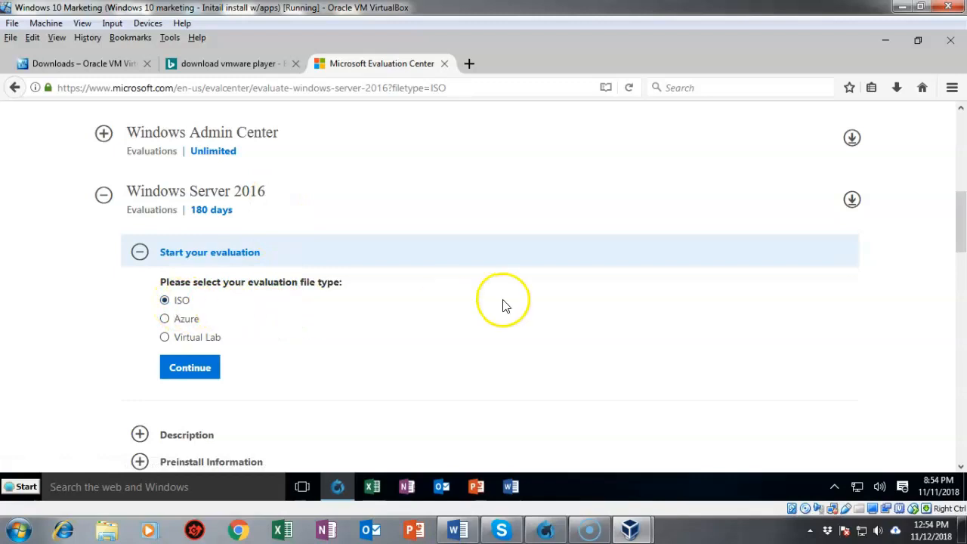
scroll(505, 305, down, 3)
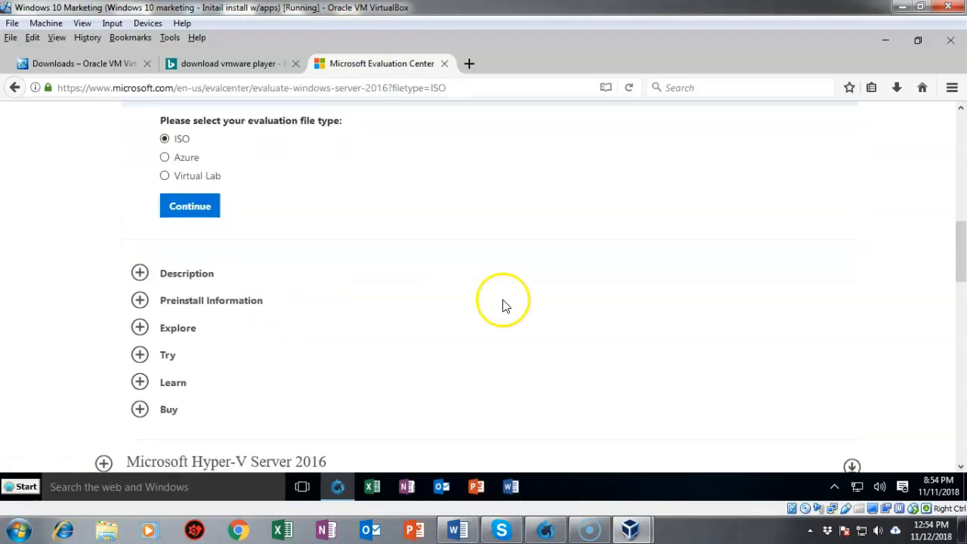
click(198, 212)
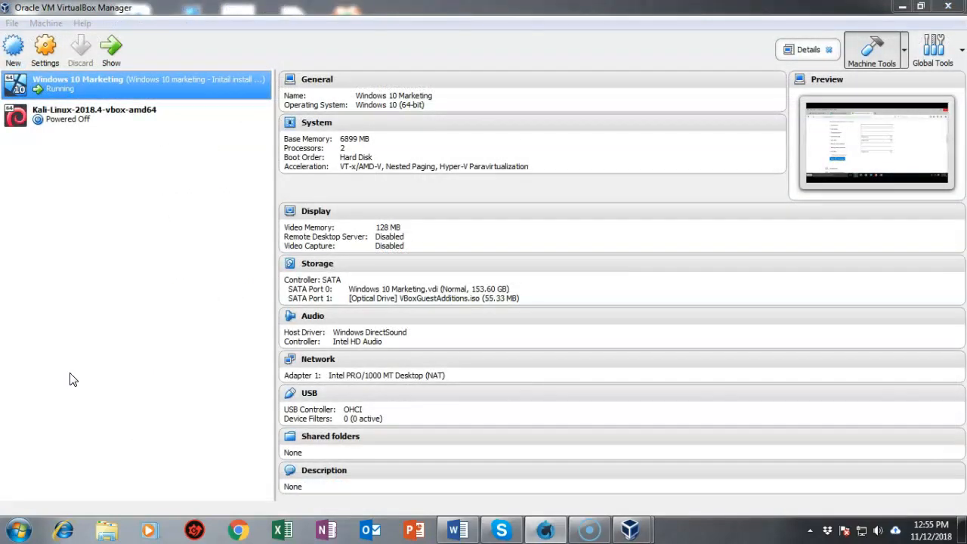
Step: Start a new virtual machine in VirtualBox Manager named "Server 2016 Full Install" with the version Windows 2016 (64-bit)
click(12, 48)
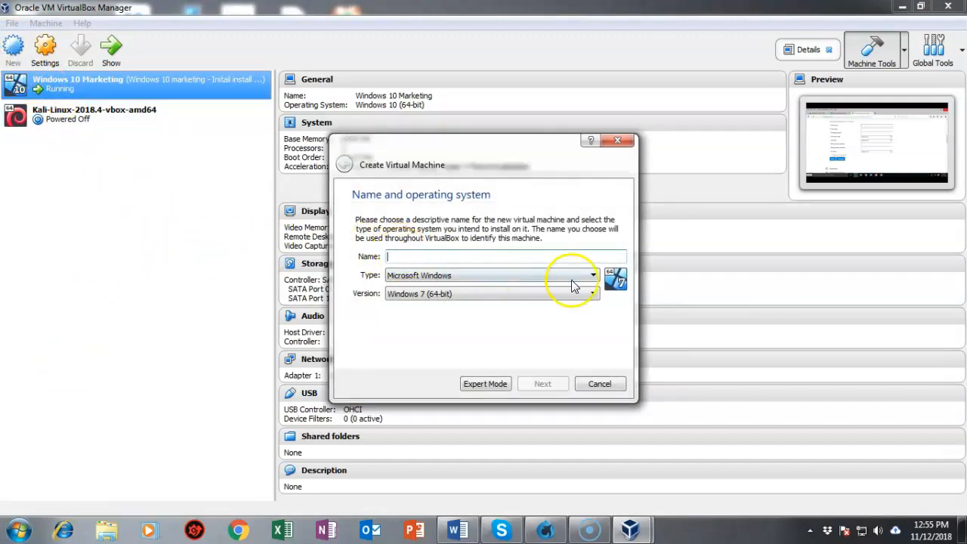
click(594, 295)
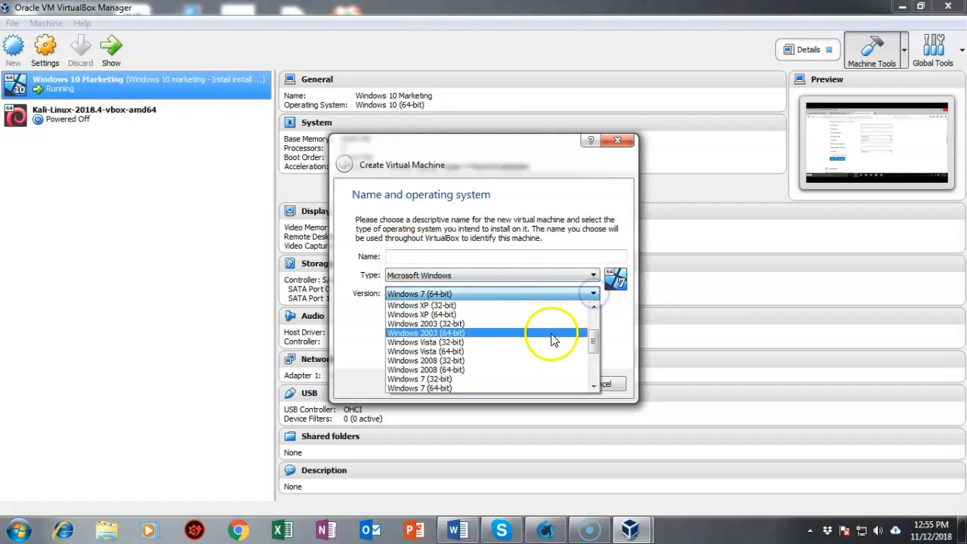
scroll(551, 340, down, 2)
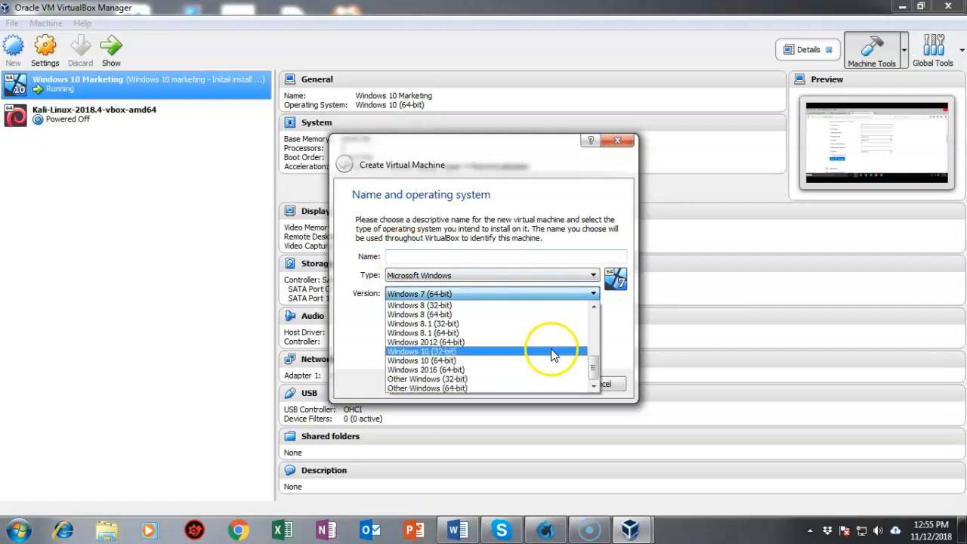
click(465, 369)
click(413, 257)
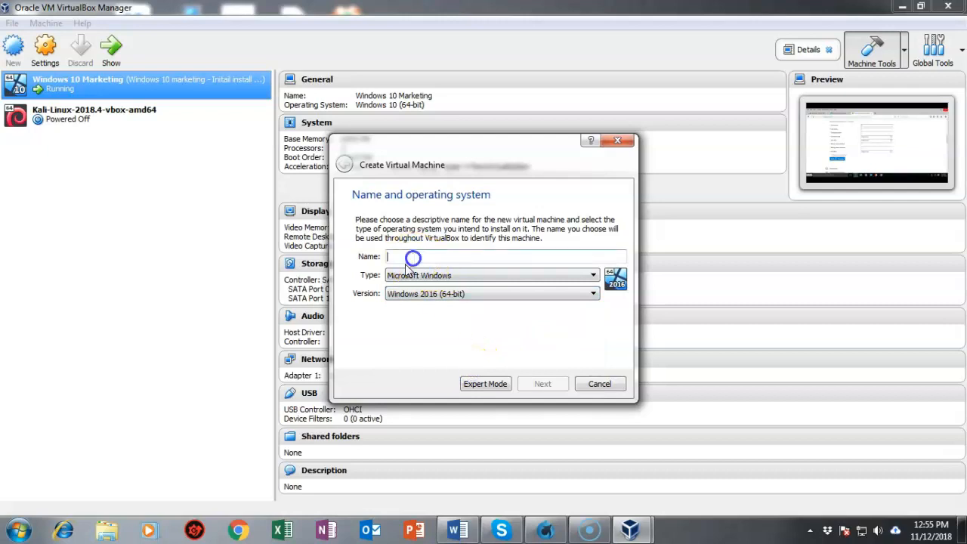
text(Server 2016 Full Install)
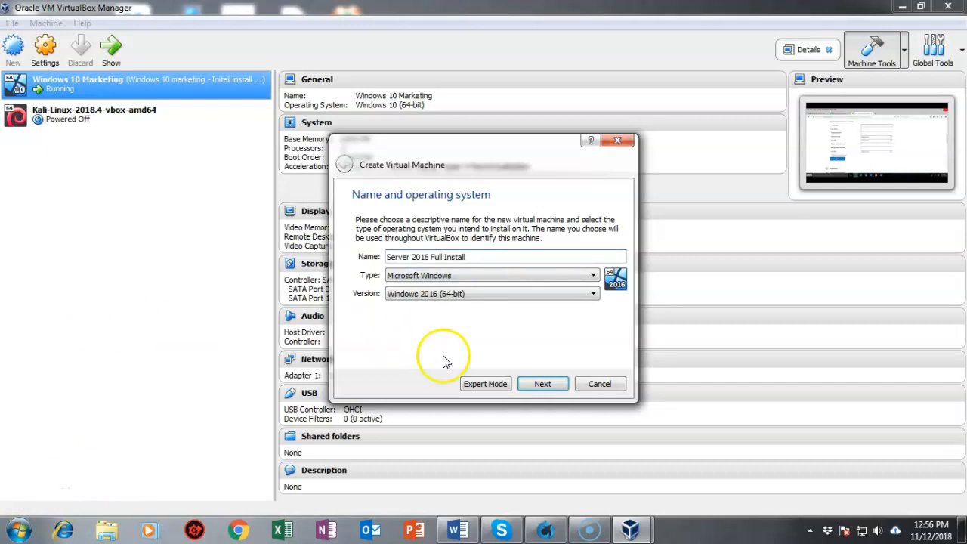
click(545, 386)
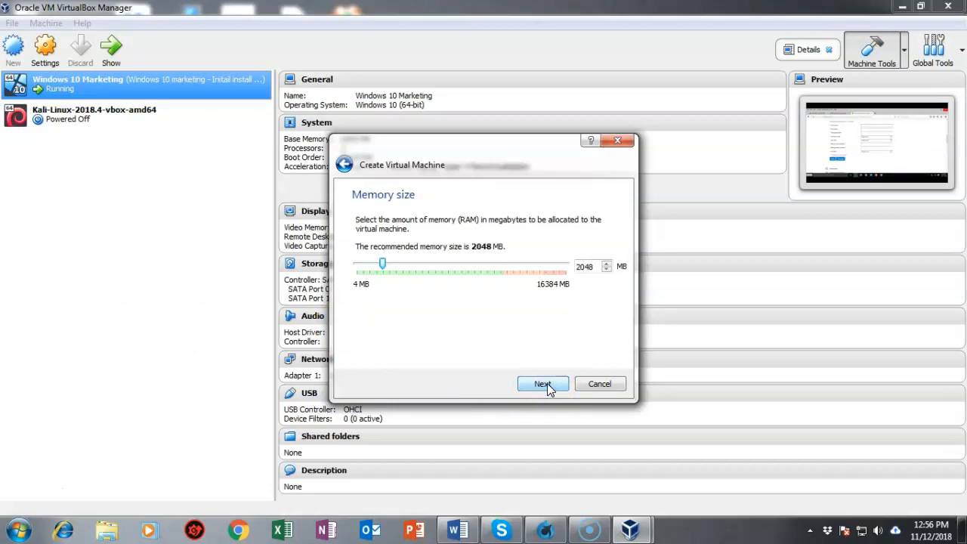
Step: Accept 2048 MB of memory and create a dynamically allocated 50.00 GB VDI hard disk for the virtual machine
click(546, 386)
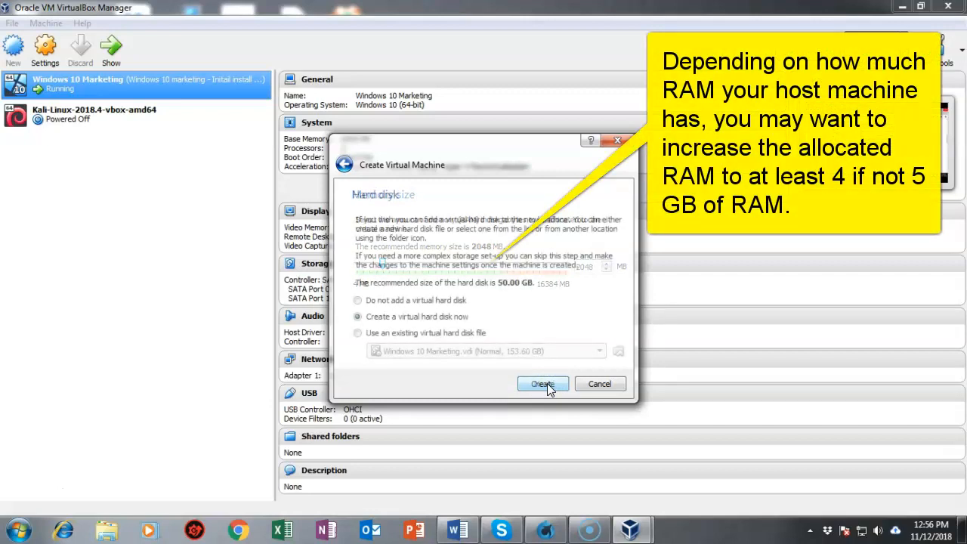
click(544, 384)
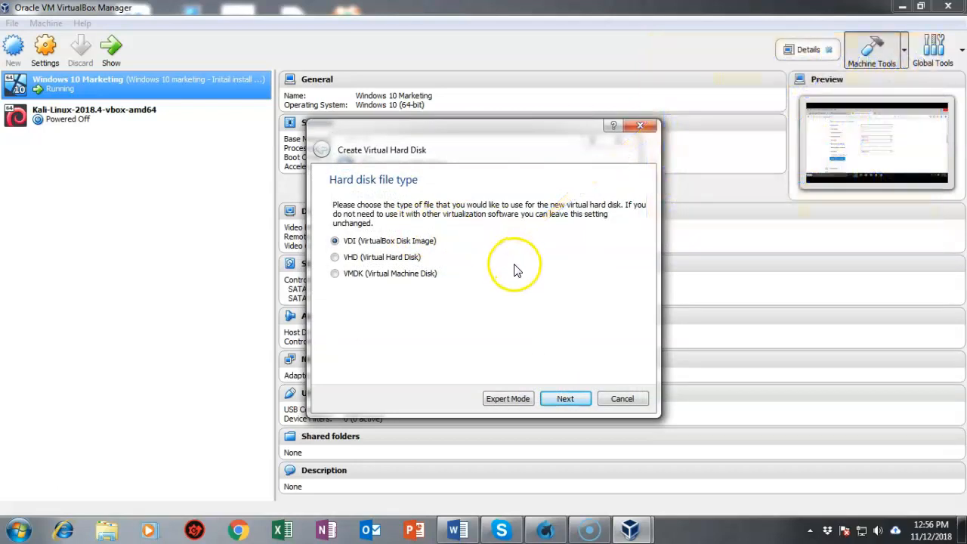
click(565, 399)
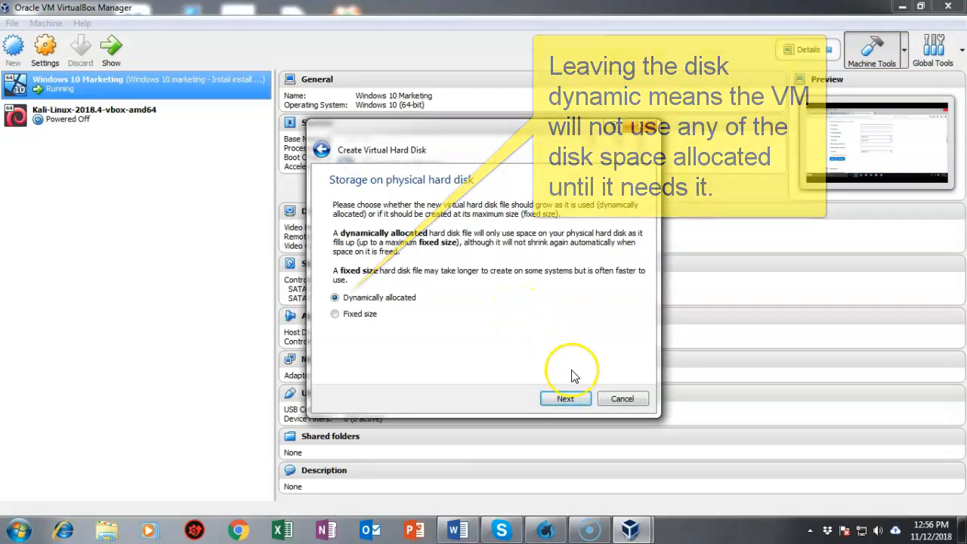
click(563, 399)
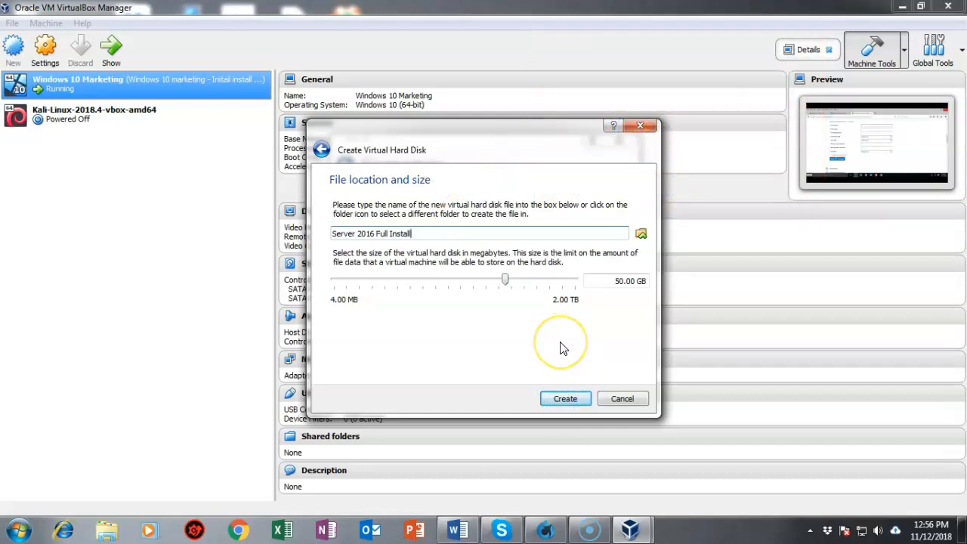
click(562, 400)
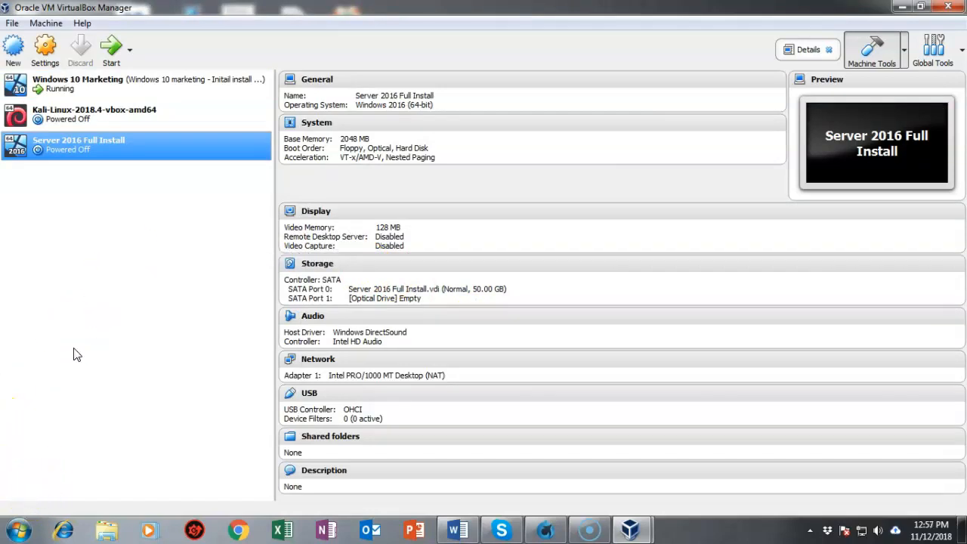
Step: Start the Server 2016 Full Install machine using en_windows_server_2016_x64_dvd_9327751.iso from Backup (F:) as the start-up disk
double_click(87, 149)
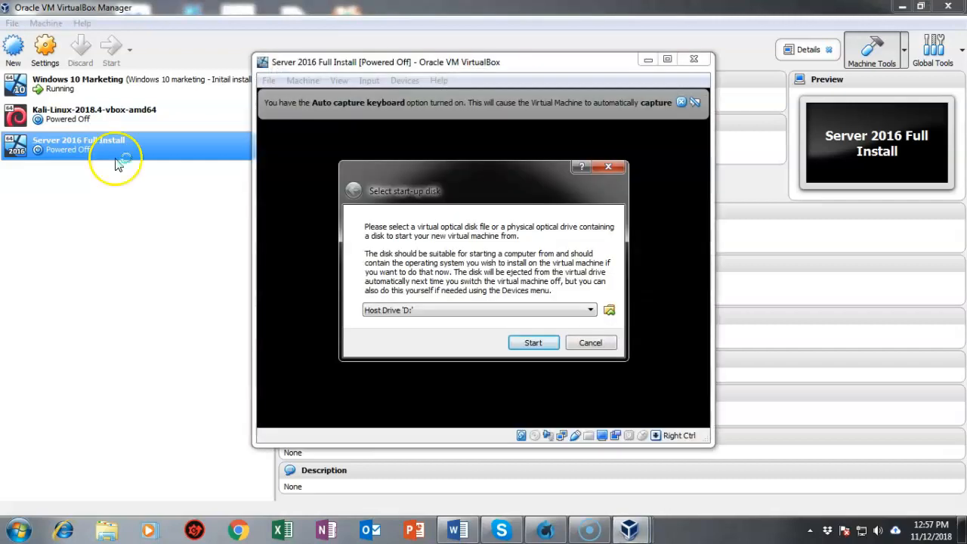
click(610, 310)
click(579, 349)
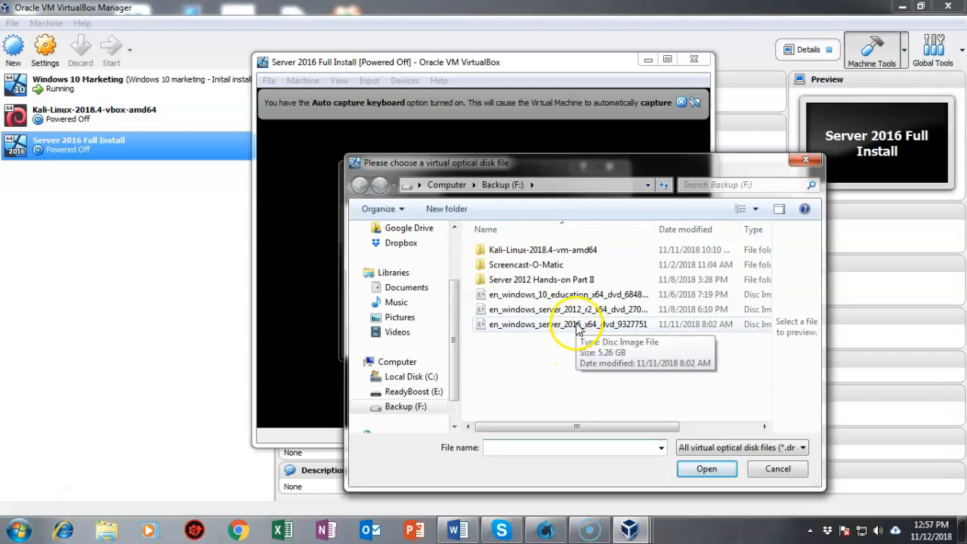
double_click(579, 325)
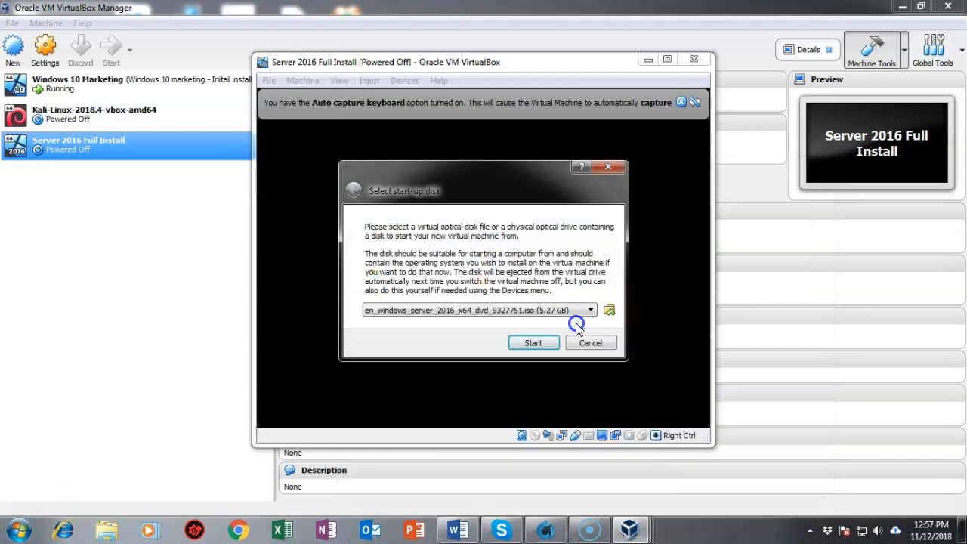
click(534, 343)
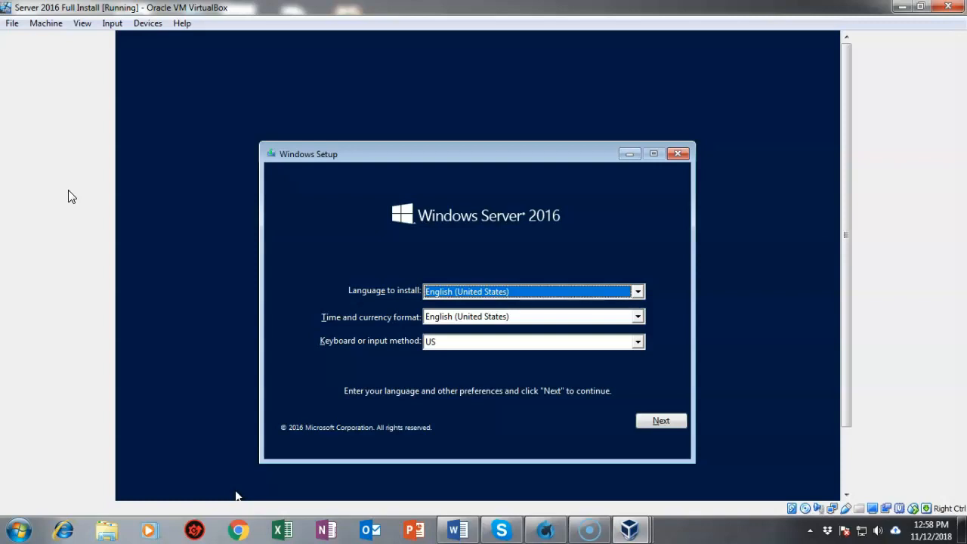
Step: Accept English (United States) and the US keyboard in Windows Setup and start the Windows Server 2016 installation
click(662, 423)
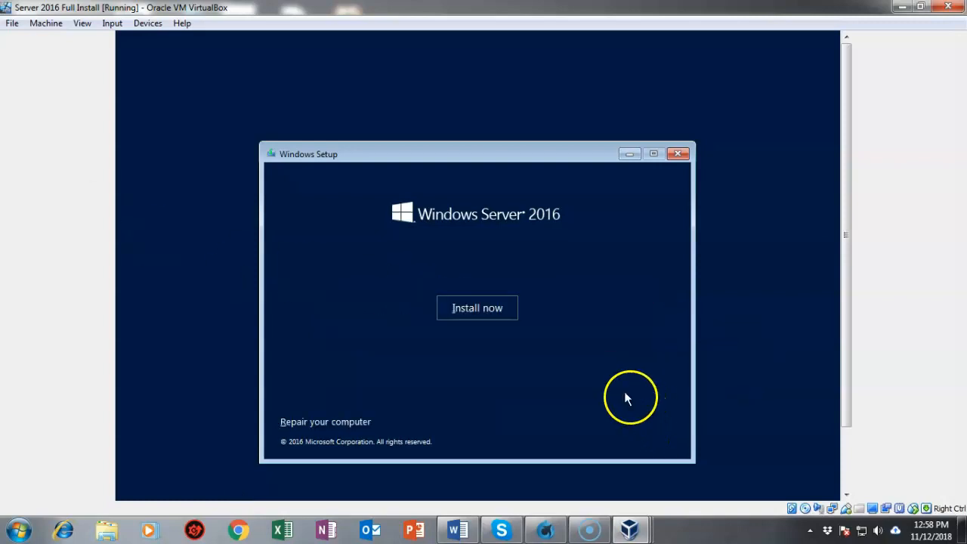
click(492, 306)
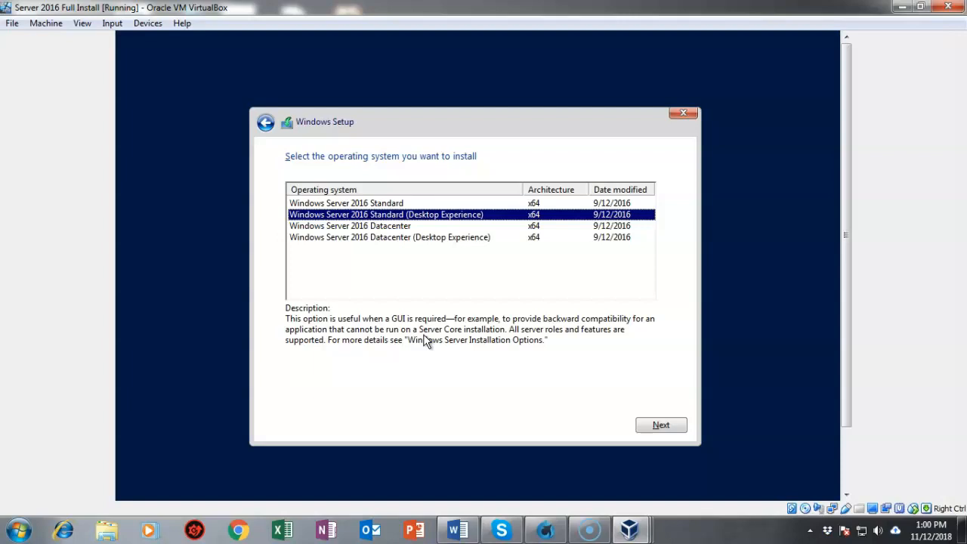
Step: Choose Windows Server 2016 Standard (Desktop Experience) as the operating system and accept the license terms
click(672, 427)
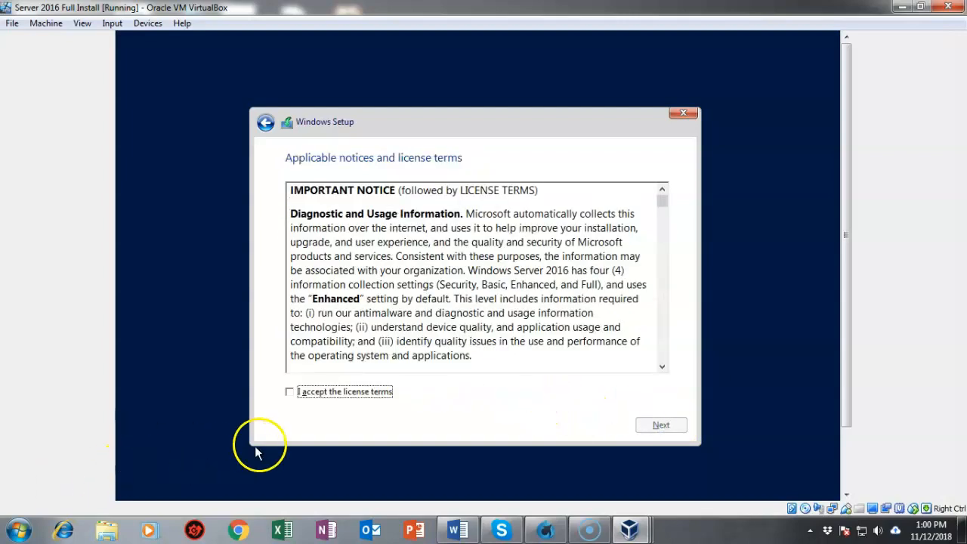
click(290, 391)
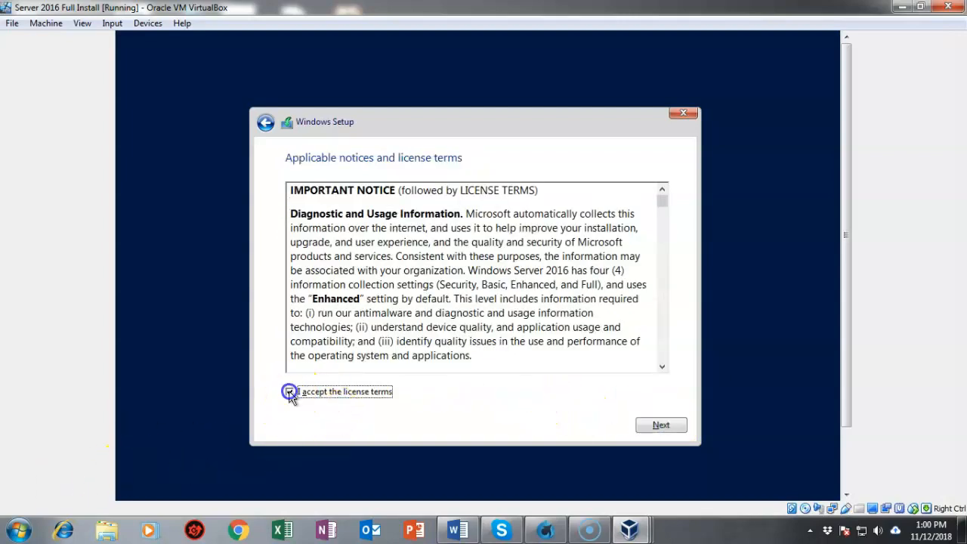
click(656, 425)
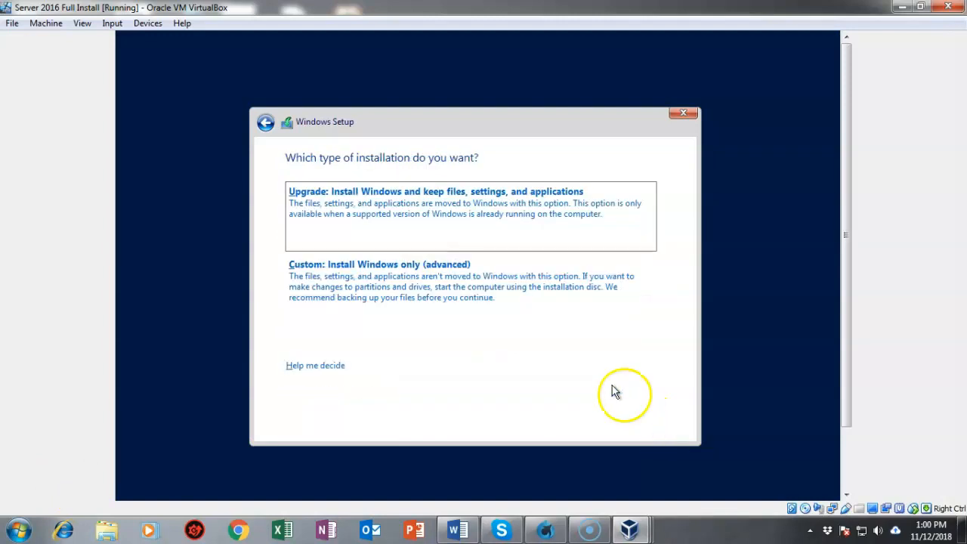
Step: Run a custom, Windows-only installation on the 50.0 GB Drive 0 Unallocated Space and restart the machine when setup requires it
click(401, 279)
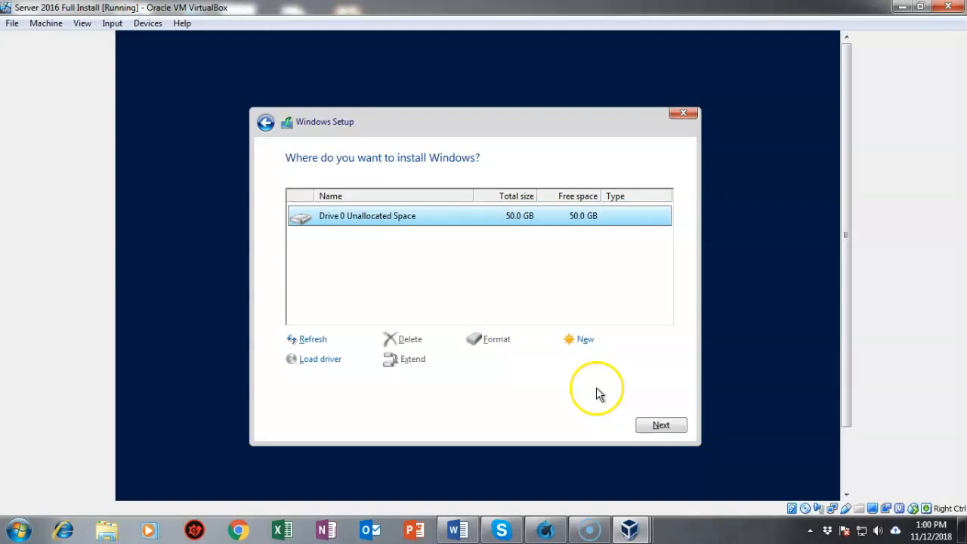
click(659, 425)
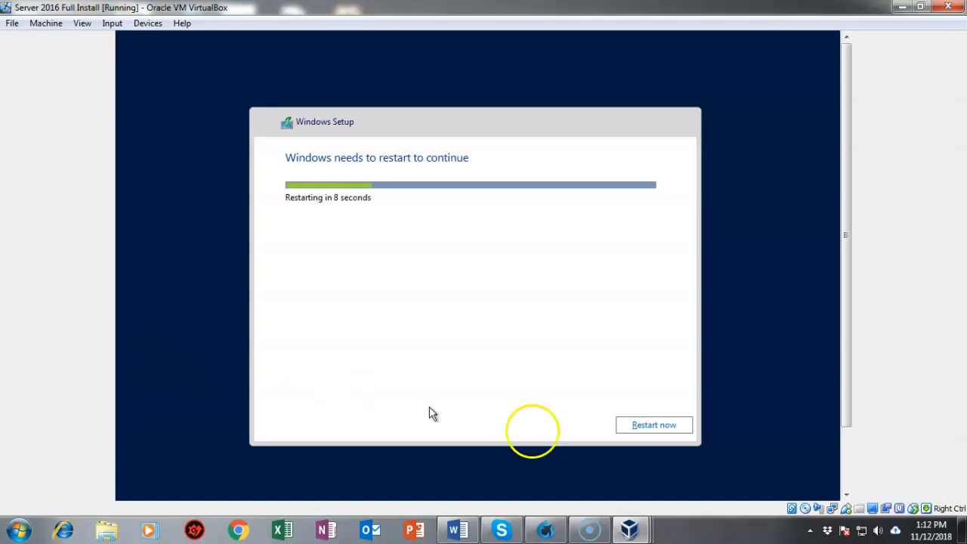
click(639, 426)
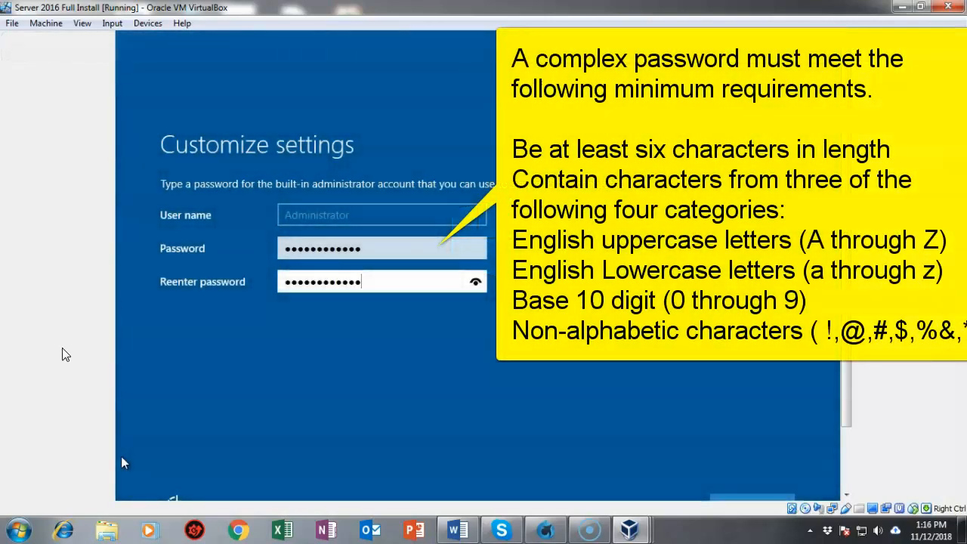
Step: Set and confirm the built-in Administrator account's password and finish customizing the settings
click(67, 372)
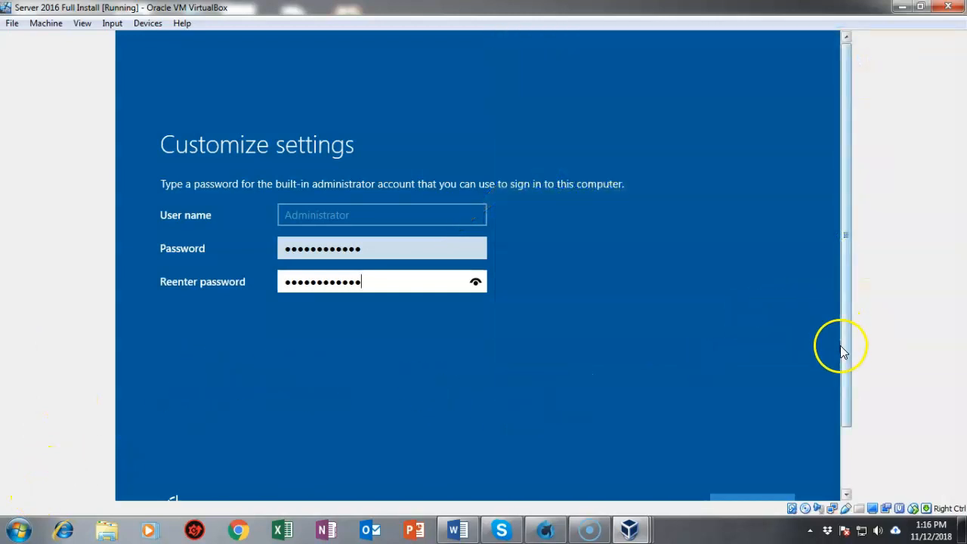
drag(846, 345, 839, 406)
click(752, 433)
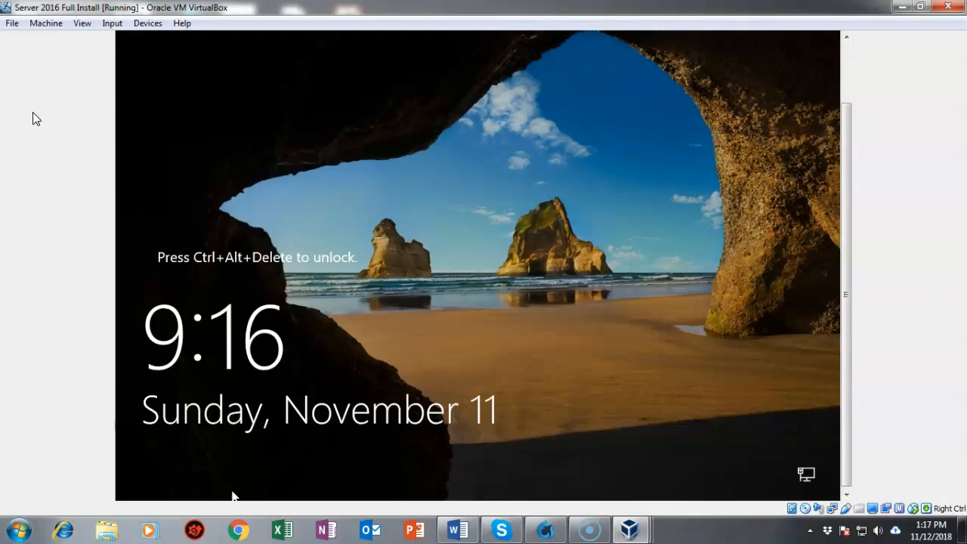
Step: Send Ctrl-Alt-Del to the virtual machine to unlock its sign-in screen
click(112, 24)
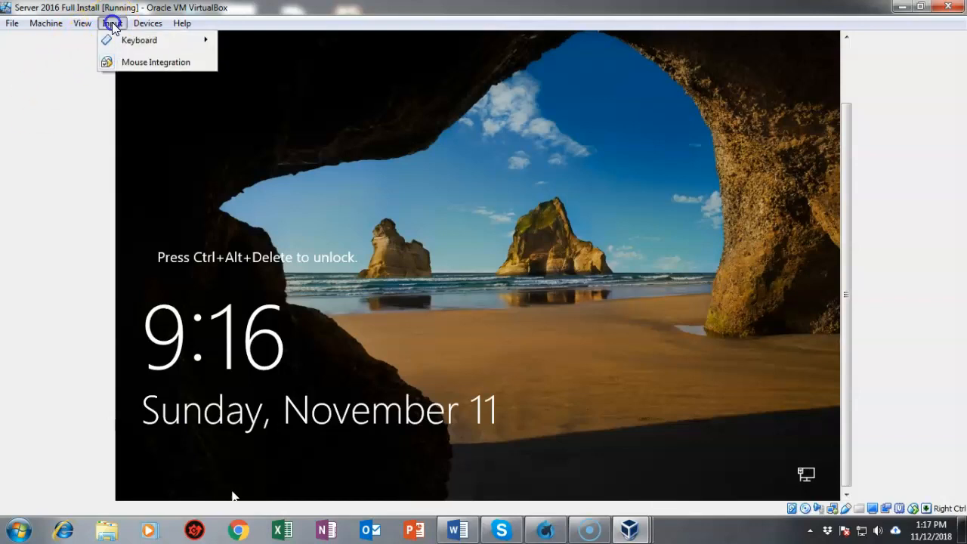
mouse_move(134, 39)
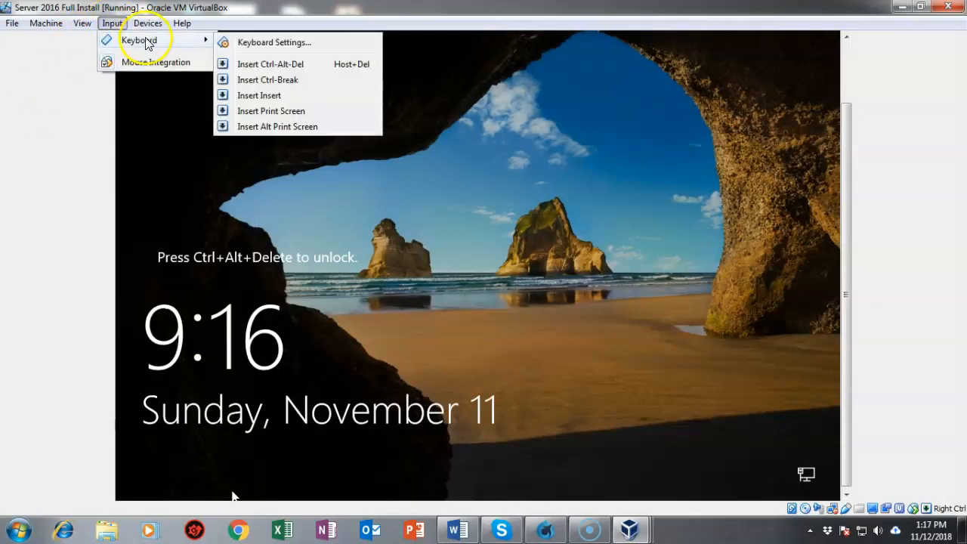
click(256, 66)
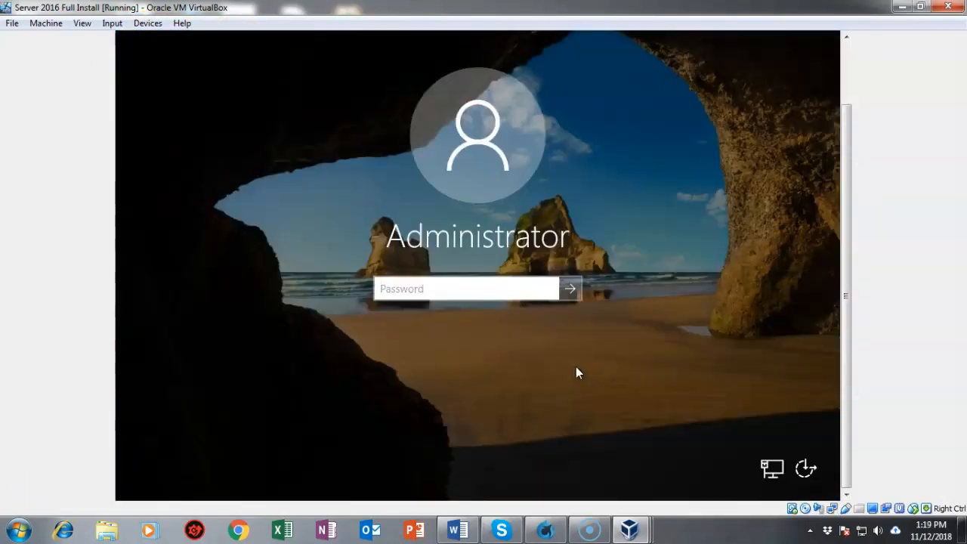
Step: Sign in as Administrator with the account password and decline making the PC discoverable on the network
click(398, 294)
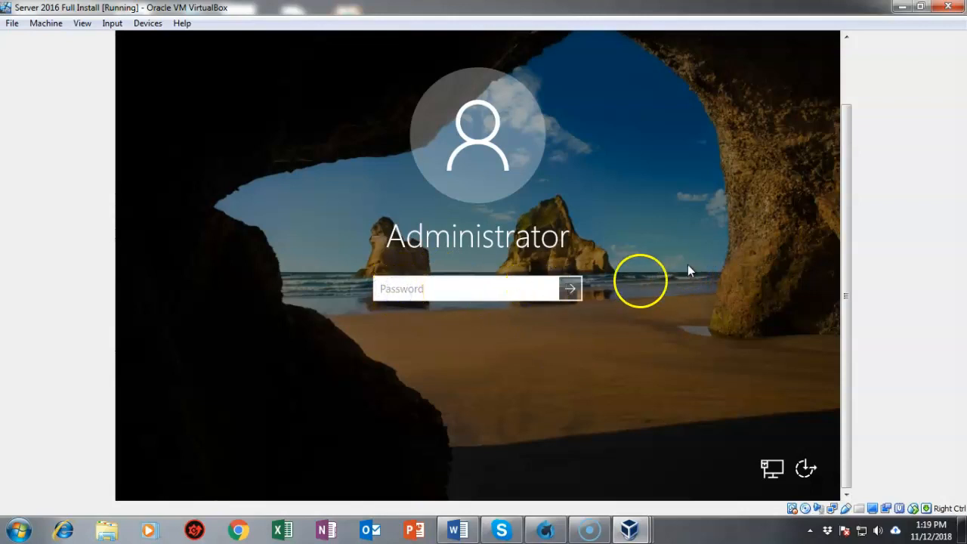
click(34, 490)
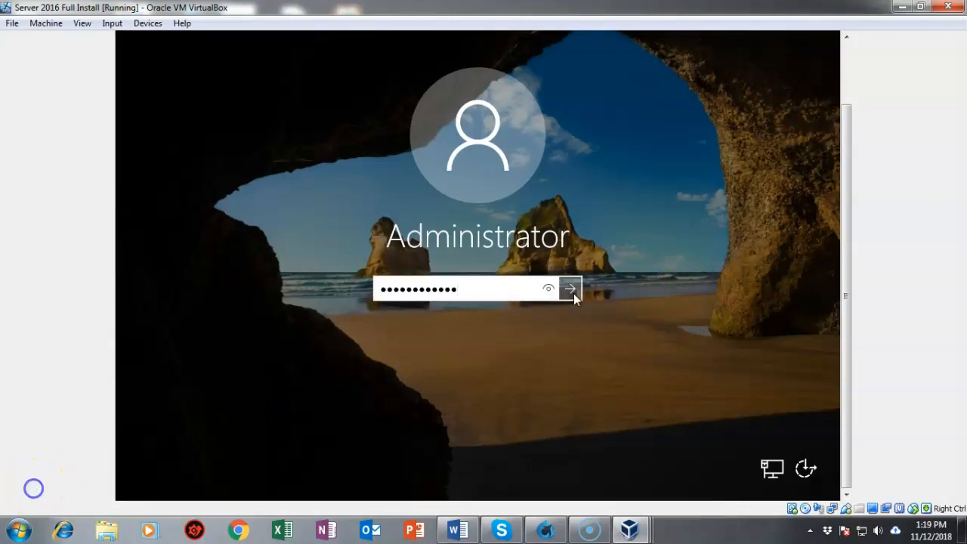
click(571, 288)
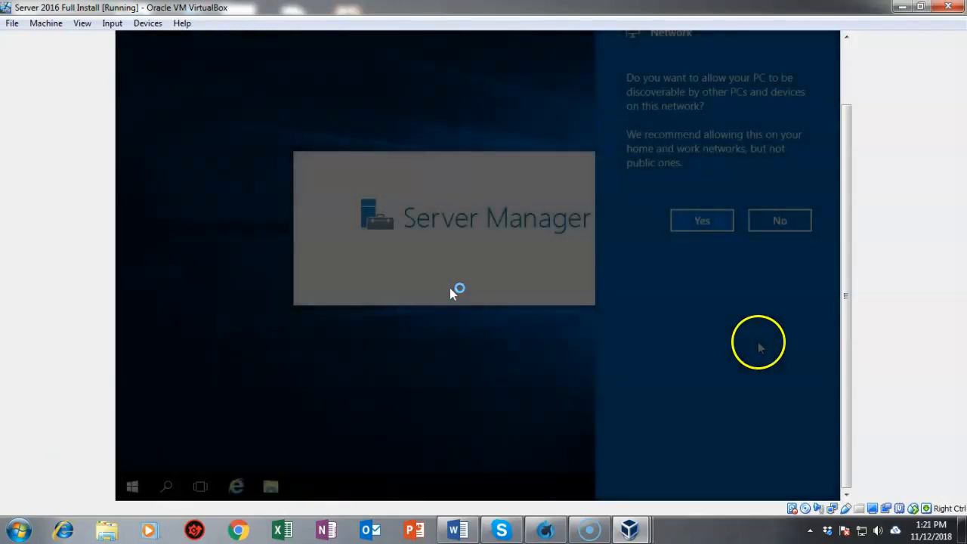
click(781, 232)
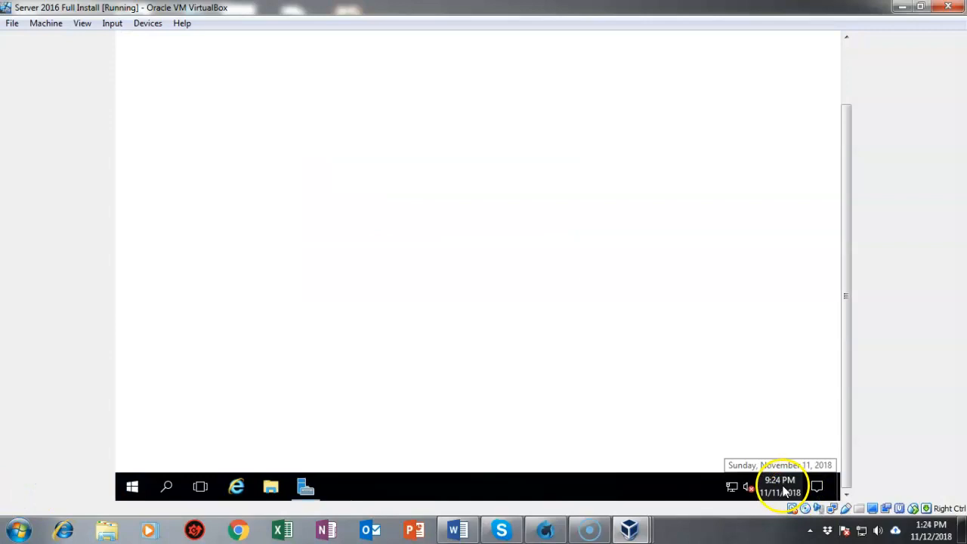
Step: Change the server's time zone to (UTC+08:00) Beijing, Chongqing, Hong Kong, Urumqi and close the date and time settings
right_click(785, 491)
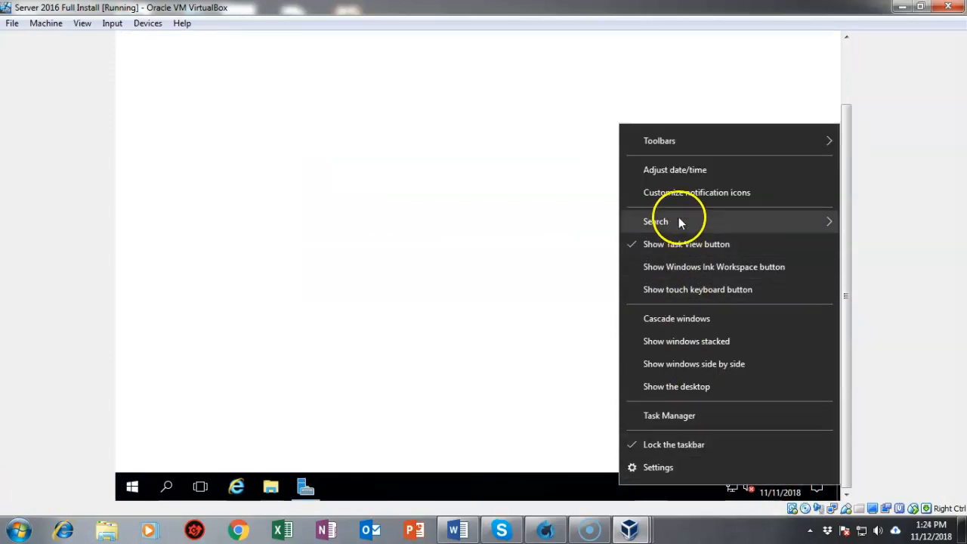
click(673, 170)
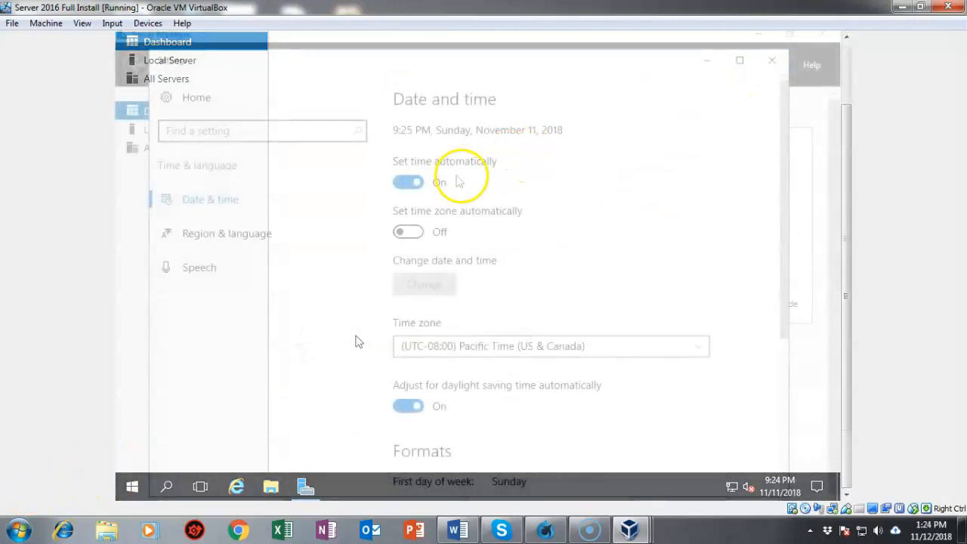
click(700, 347)
click(701, 348)
click(701, 348)
click(700, 348)
scroll(603, 327, down, 5)
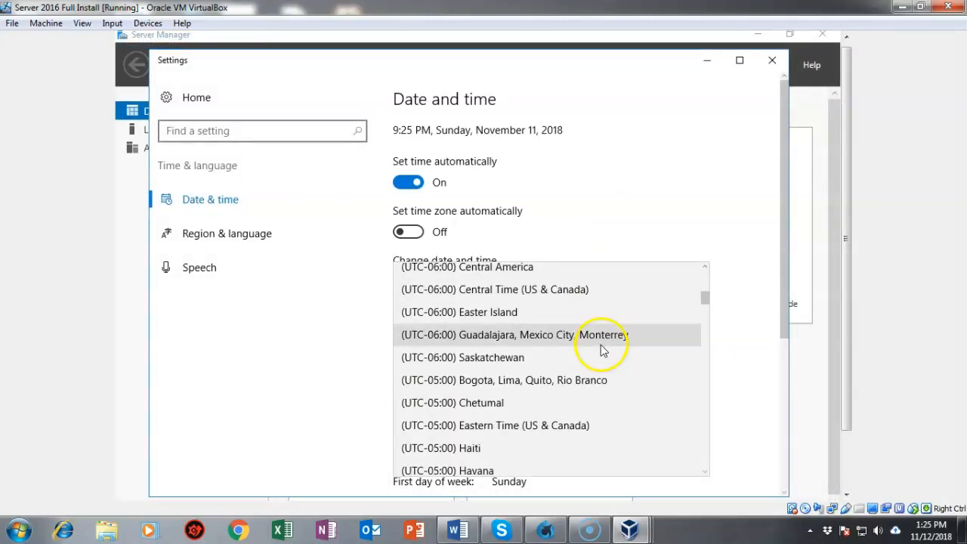
click(441, 415)
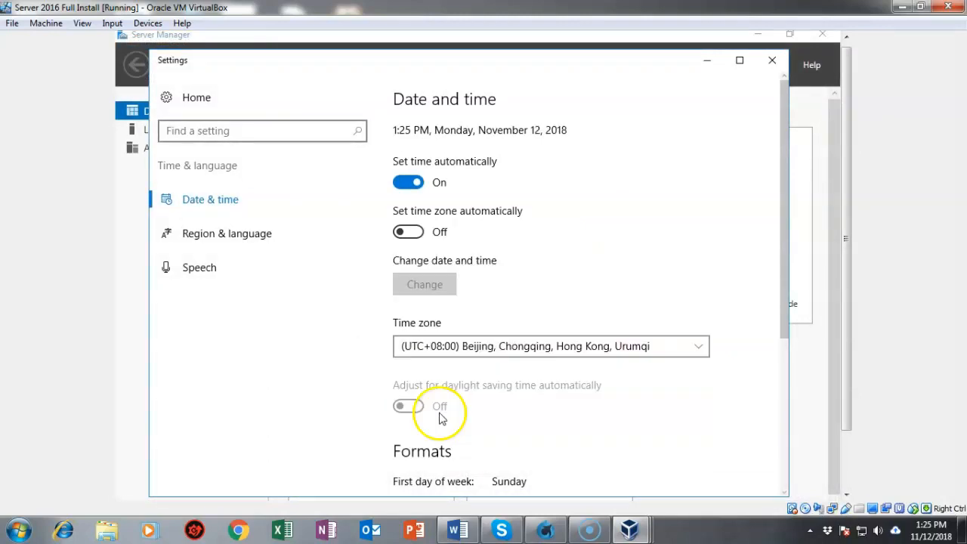
scroll(760, 372, down, 3)
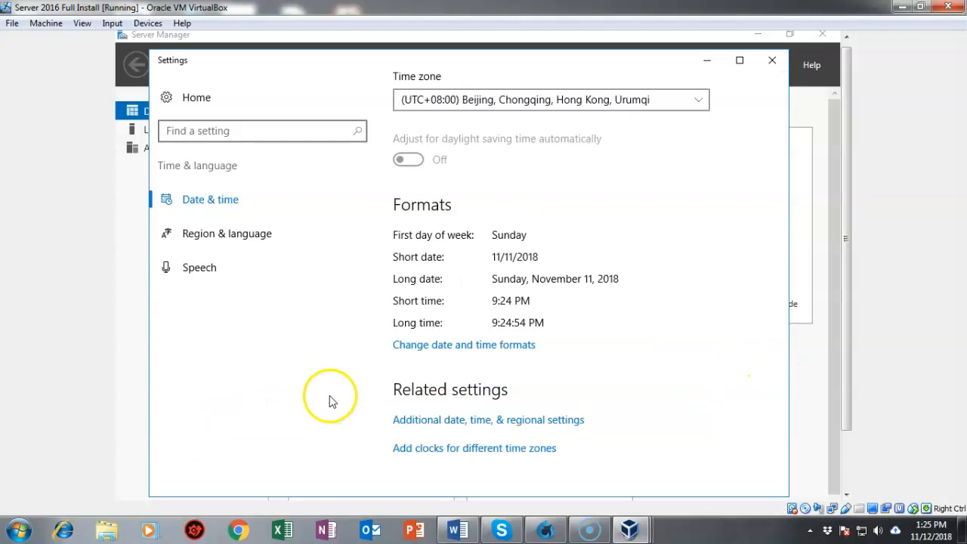
click(772, 60)
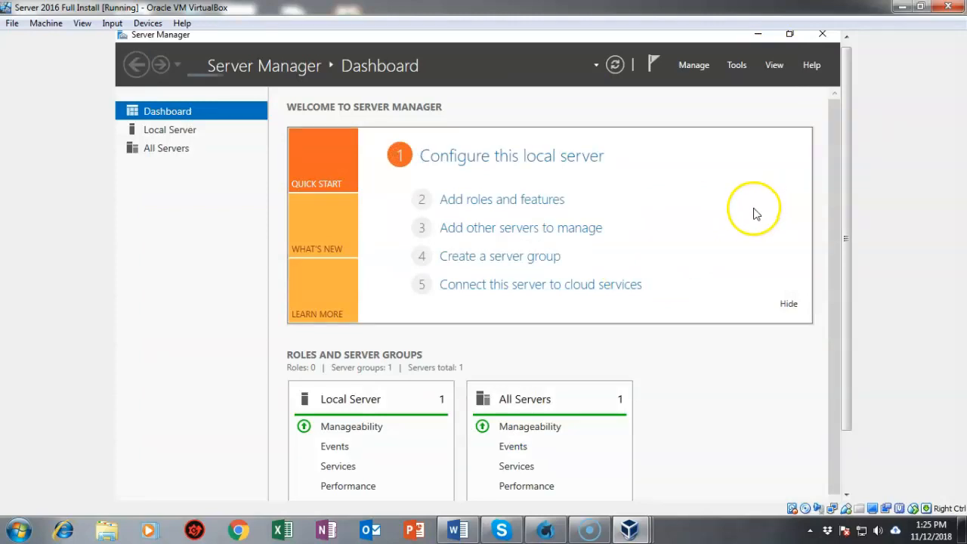
Step: Close Server Manager and insert the Guest Additions CD image into the virtual machine
click(836, 273)
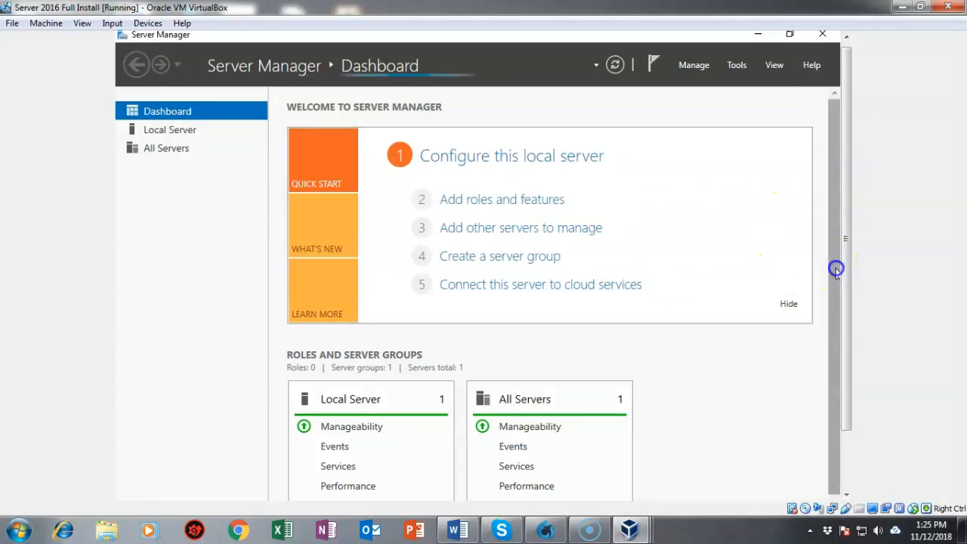
click(822, 35)
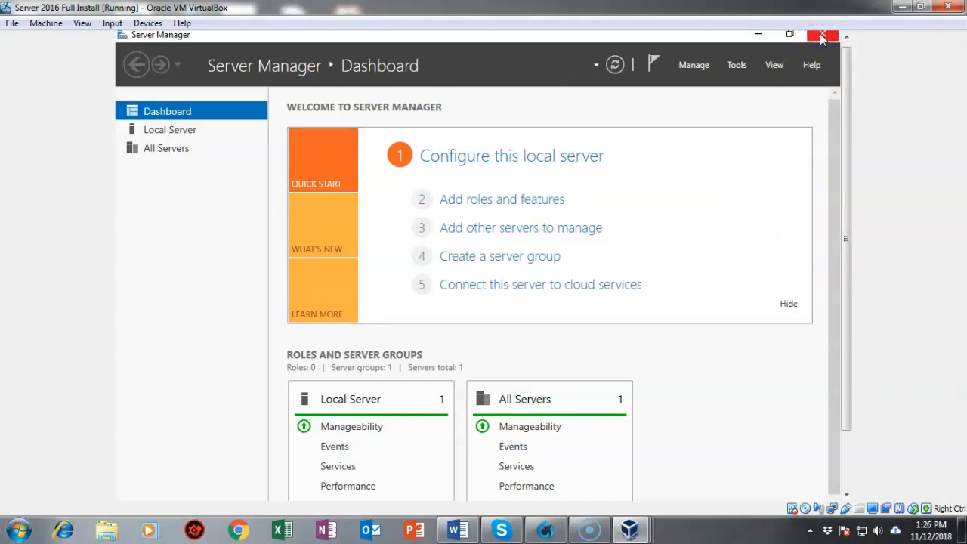
click(821, 35)
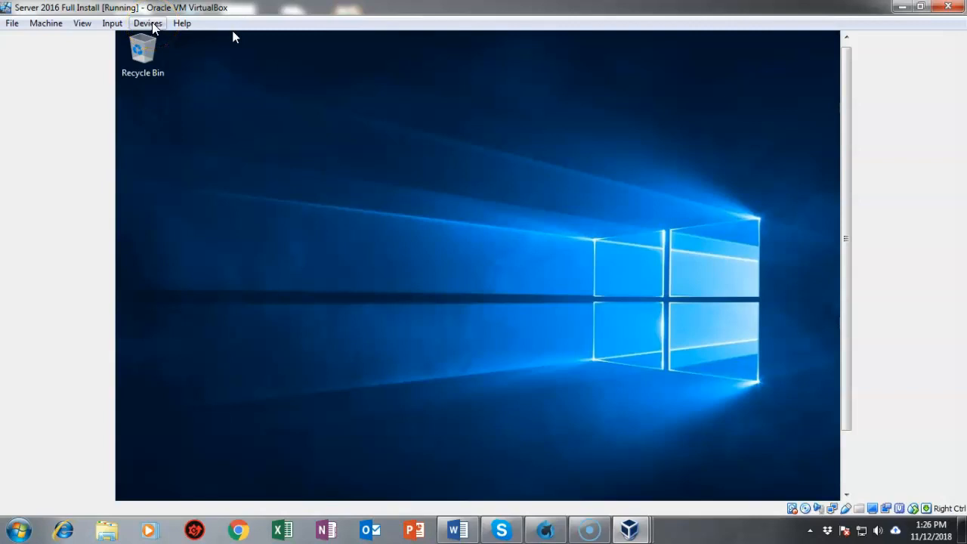
drag(152, 26, 179, 166)
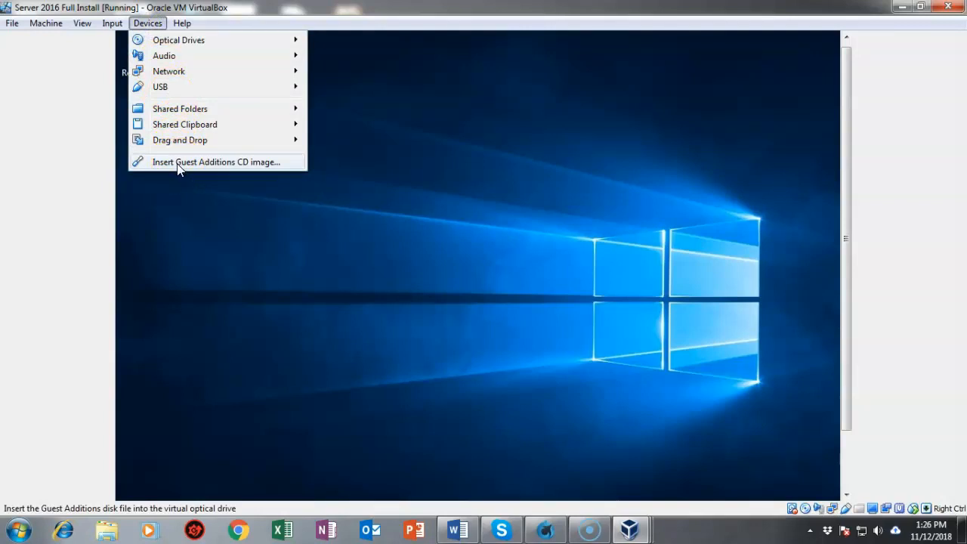
drag(178, 168, 177, 168)
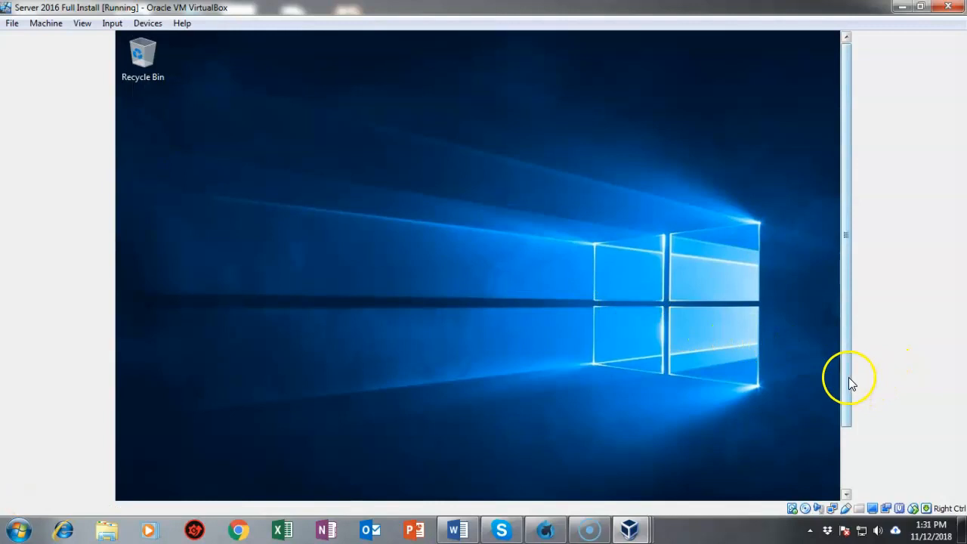
Step: Open the VirtualBox Guest Additions CD Drive (D:) from This PC in the server's File Explorer
drag(849, 383, 849, 445)
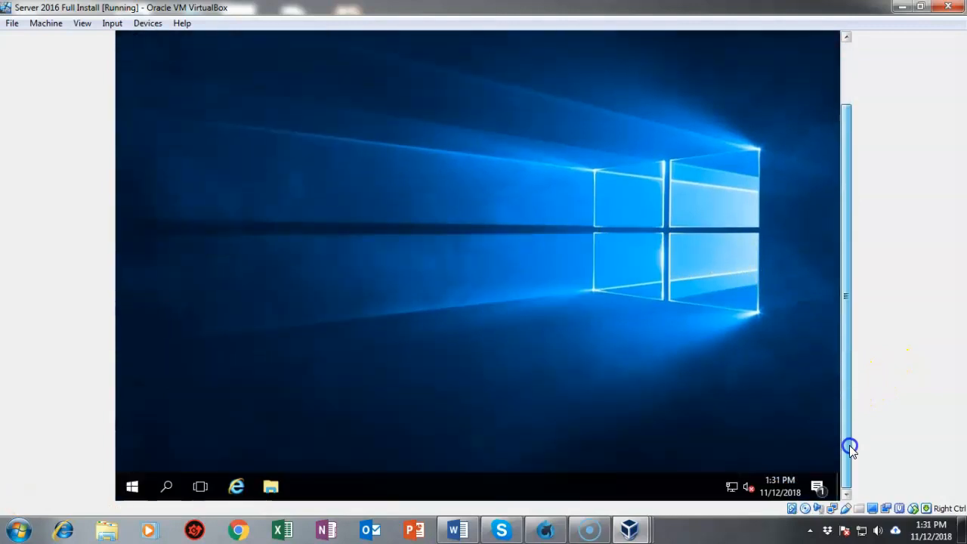
click(270, 488)
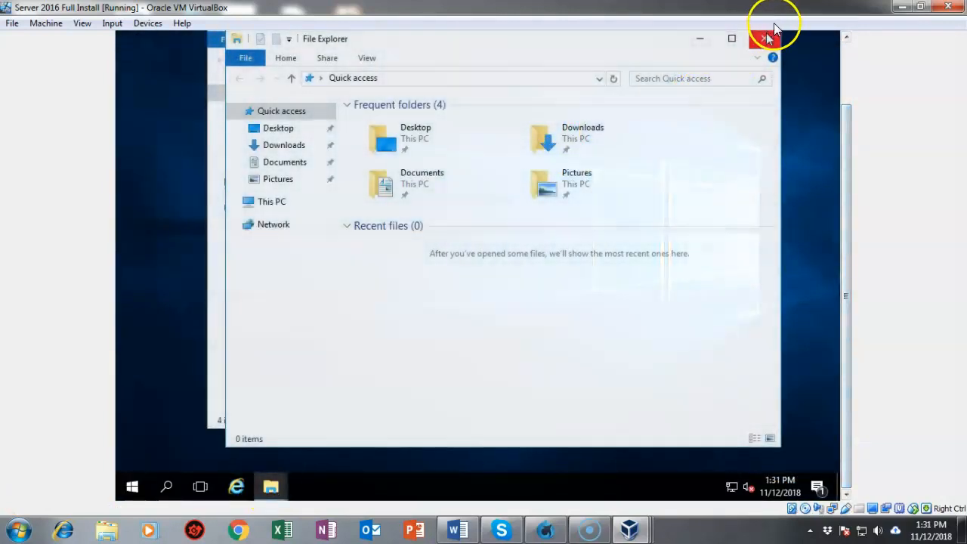
click(766, 36)
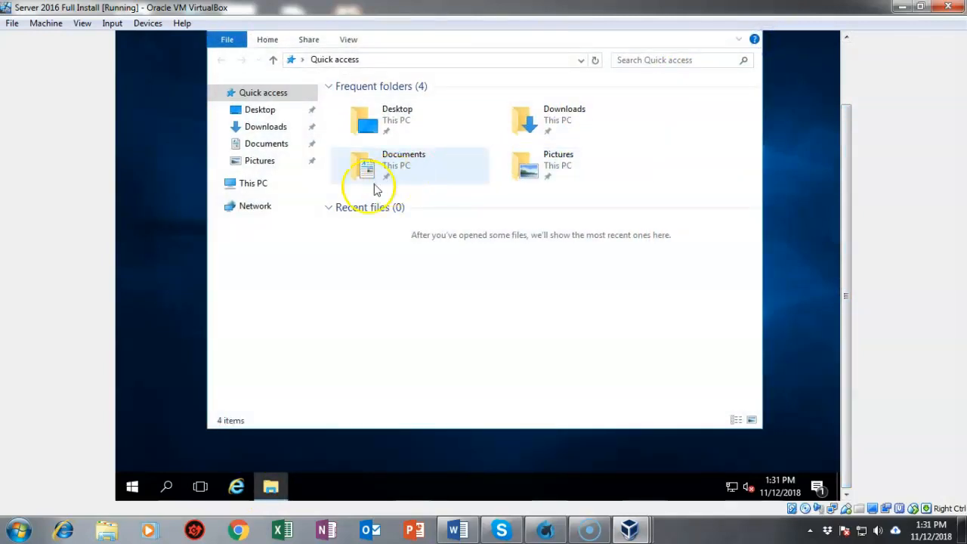
click(252, 191)
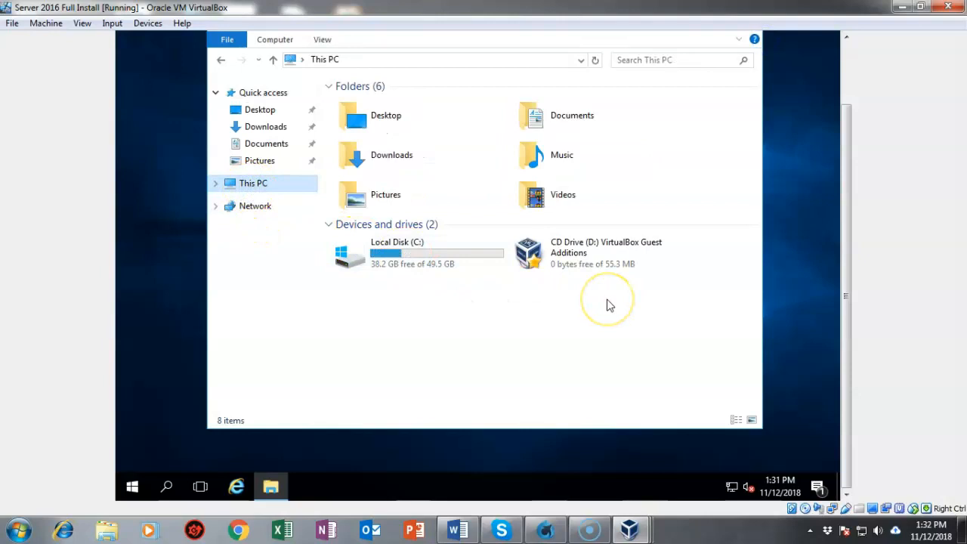
click(561, 246)
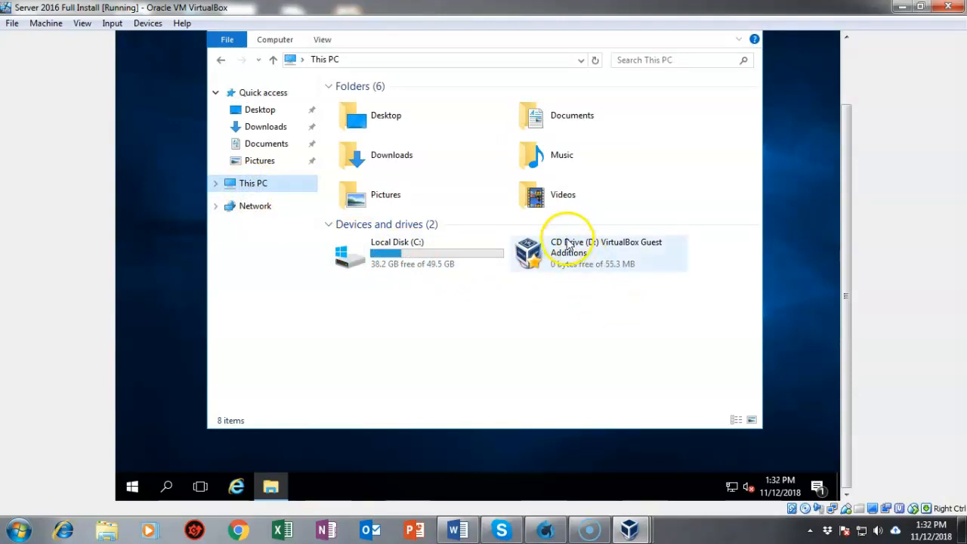
double_click(568, 251)
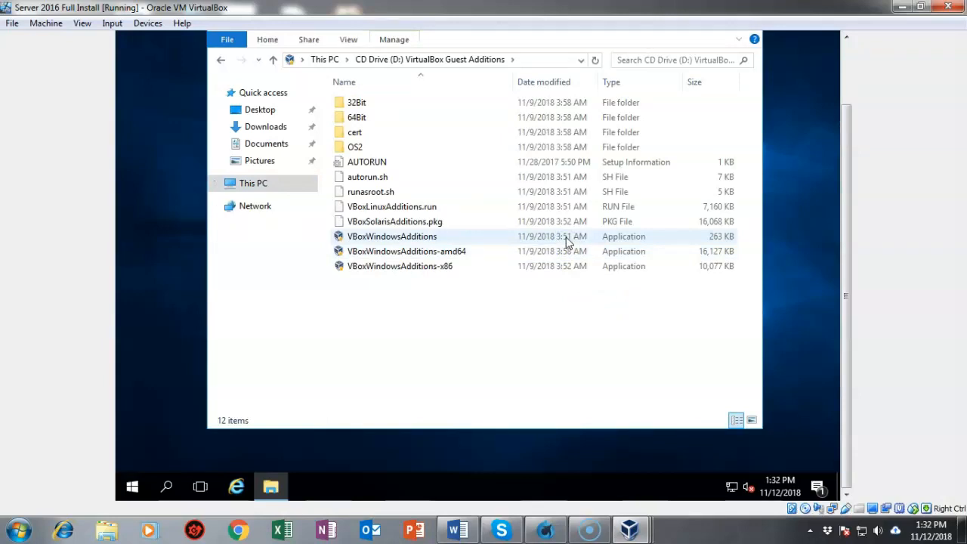
Step: Install Guest Additions 5.2.22 from VBoxWindowsAdditions-amd64 with the default options, allowing the Oracle Corporation device software while always trusting its publisher
double_click(392, 256)
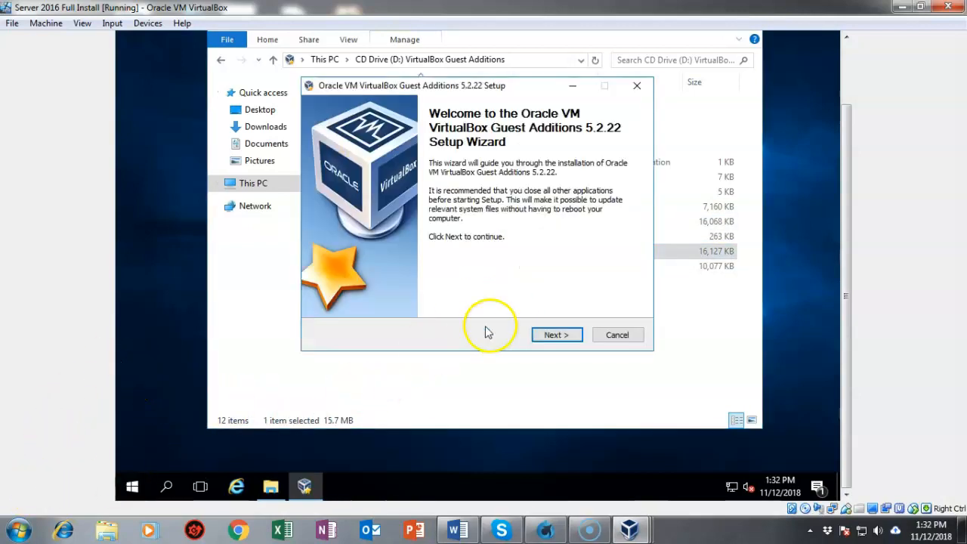
click(555, 337)
click(557, 337)
click(556, 337)
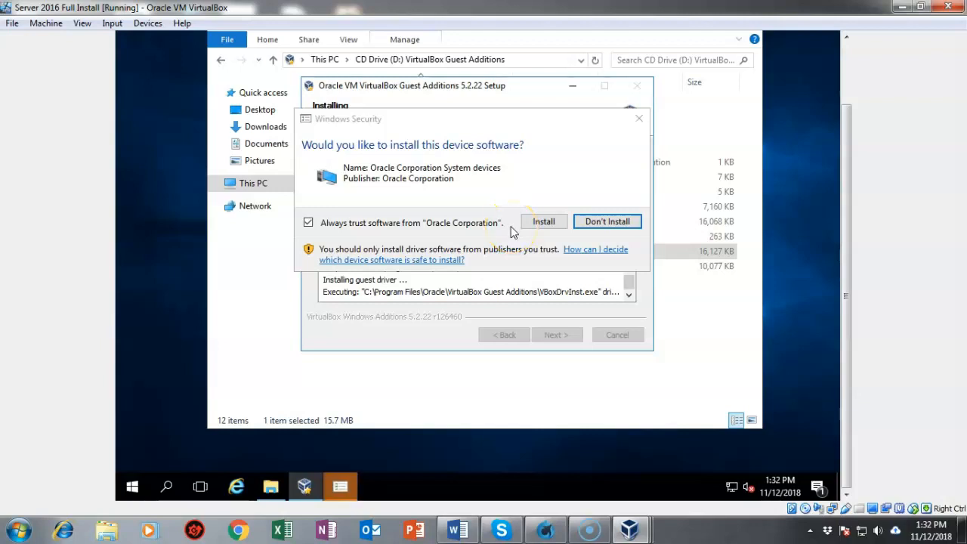
click(545, 221)
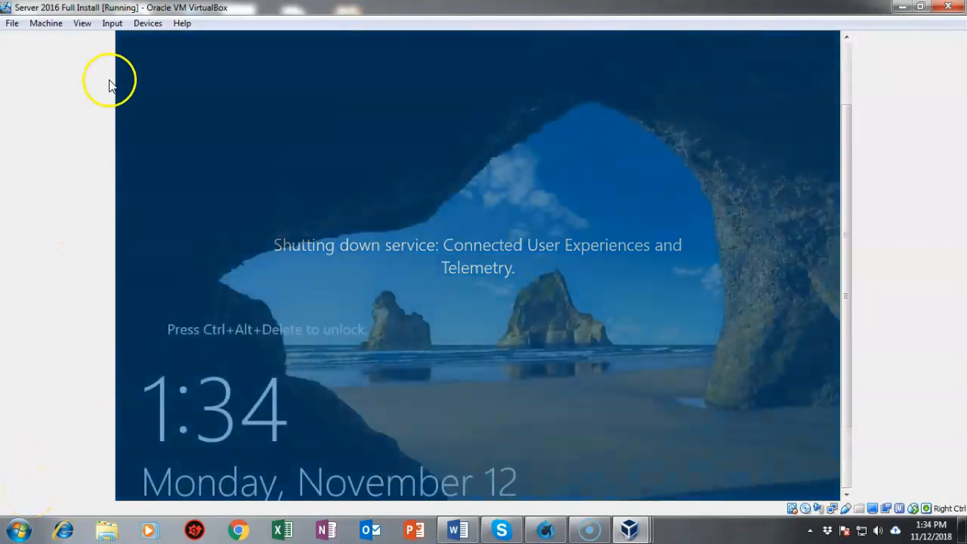
Step: Unlock the restarted server and sign in as Administrator with the account password
click(112, 23)
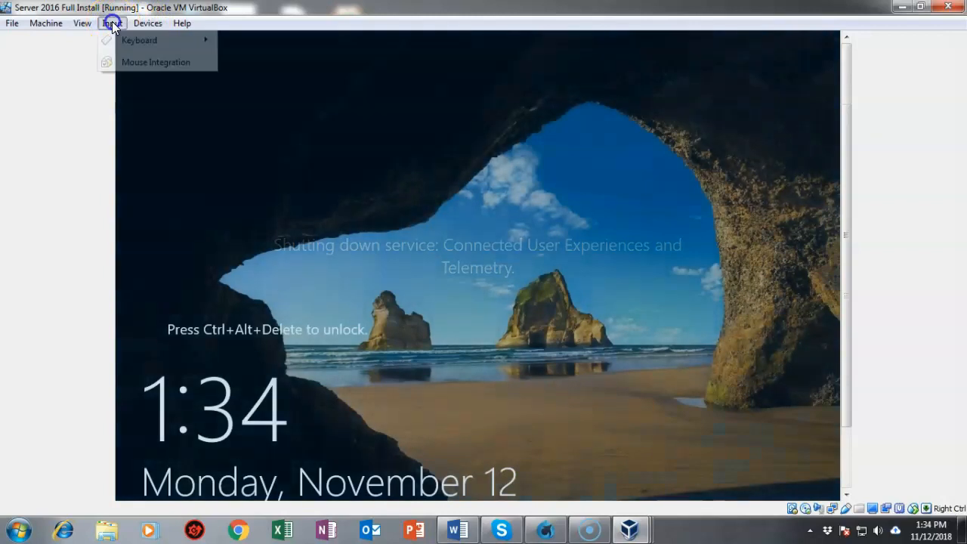
mouse_move(129, 40)
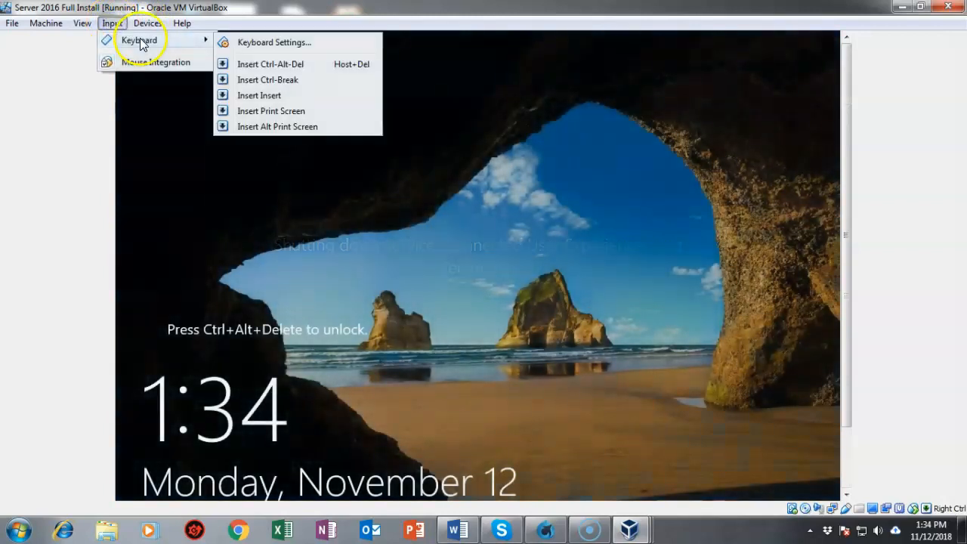
click(274, 67)
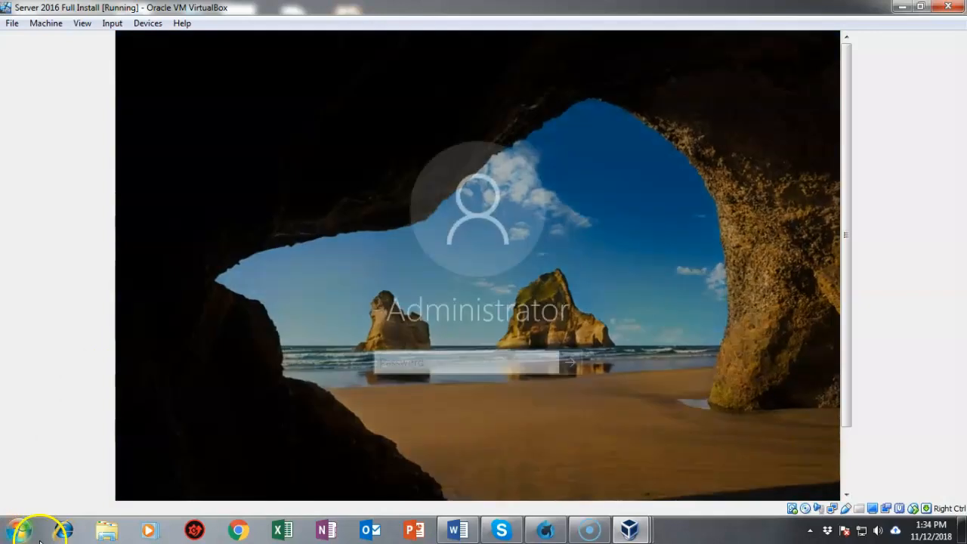
click(405, 362)
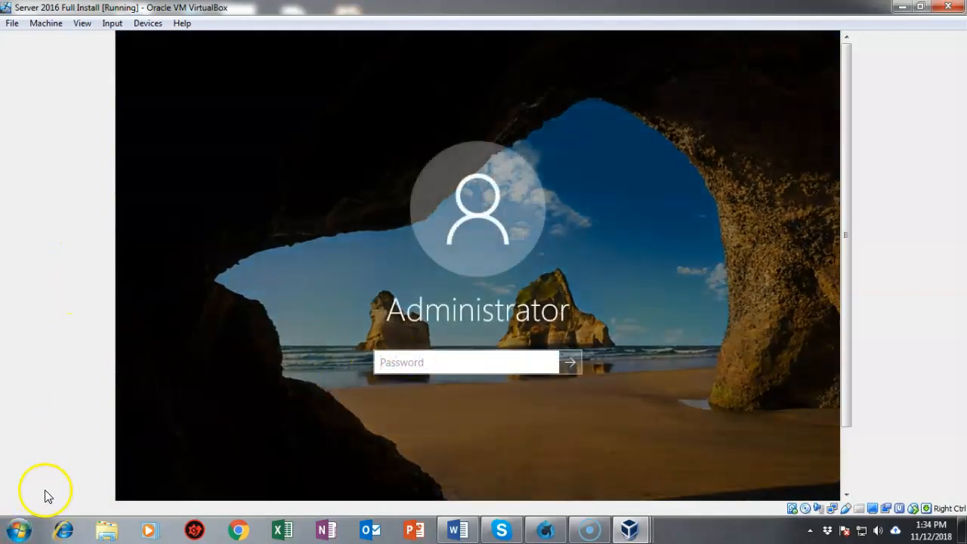
click(679, 270)
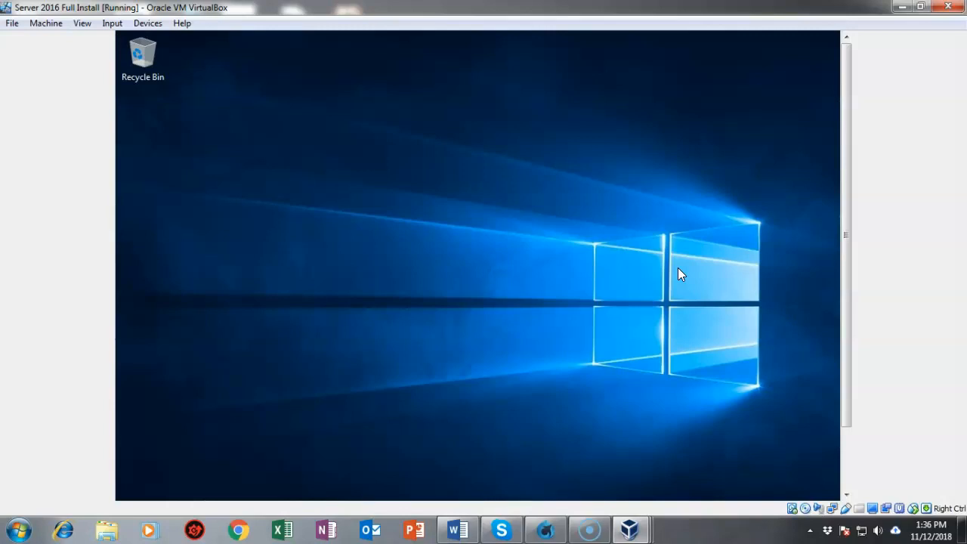
click(40, 91)
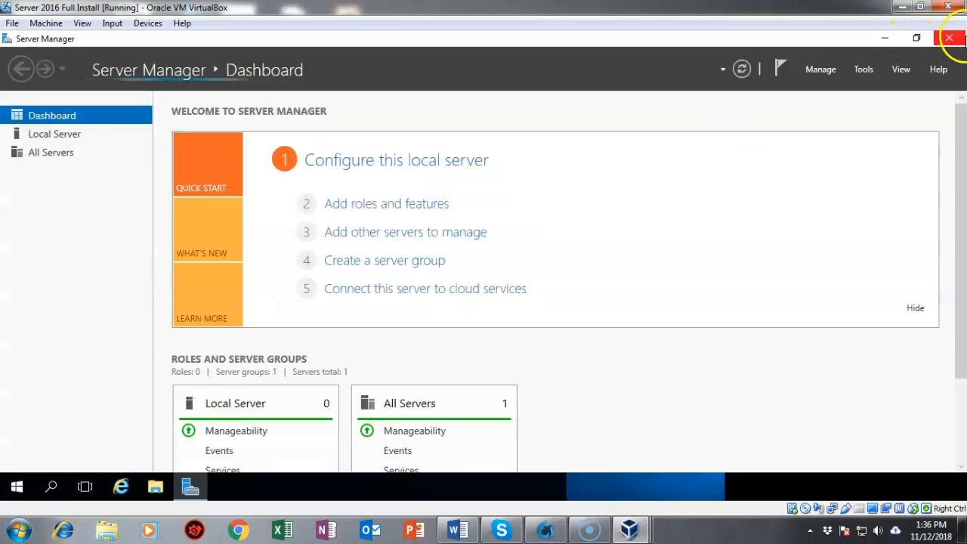
Step: Close Server Manager and shut down the Windows server in the virtual machine
click(950, 40)
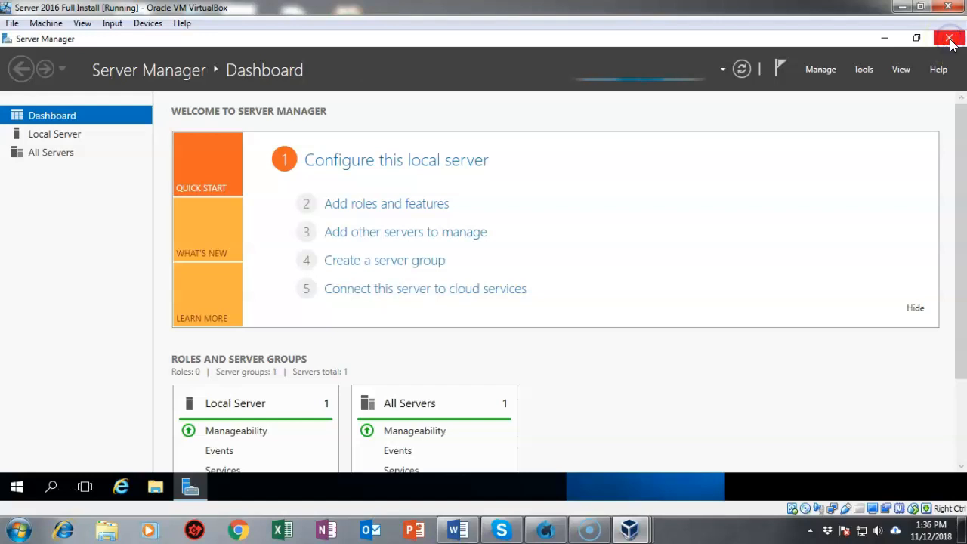
click(30, 416)
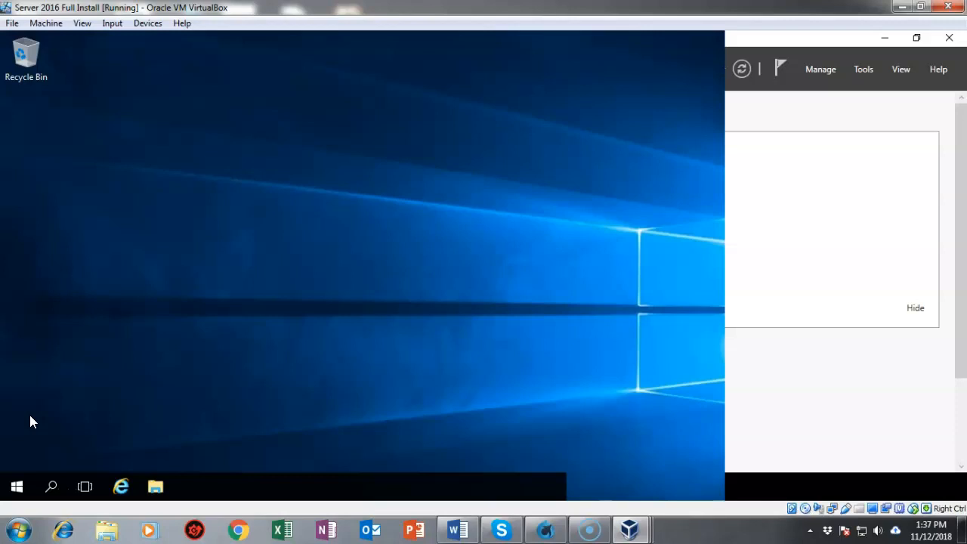
click(12, 487)
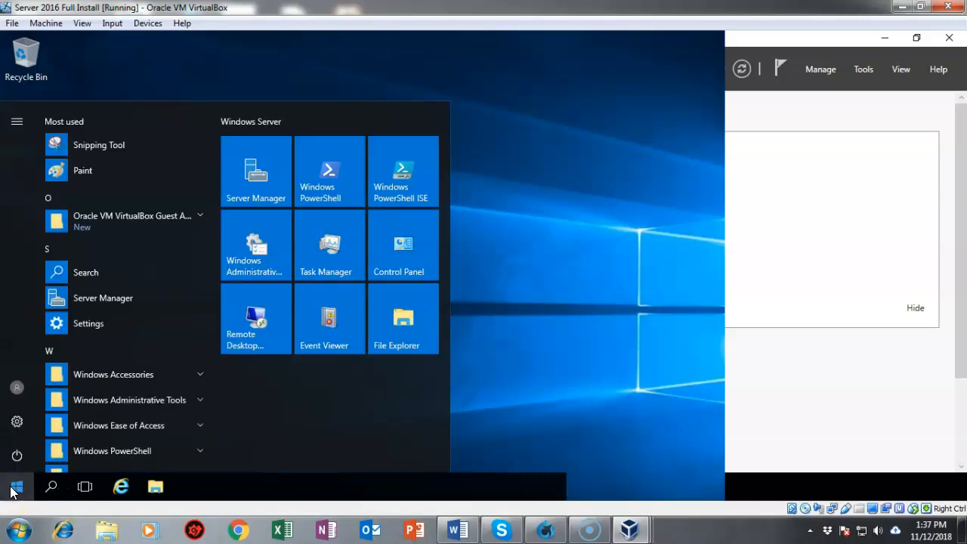
click(23, 457)
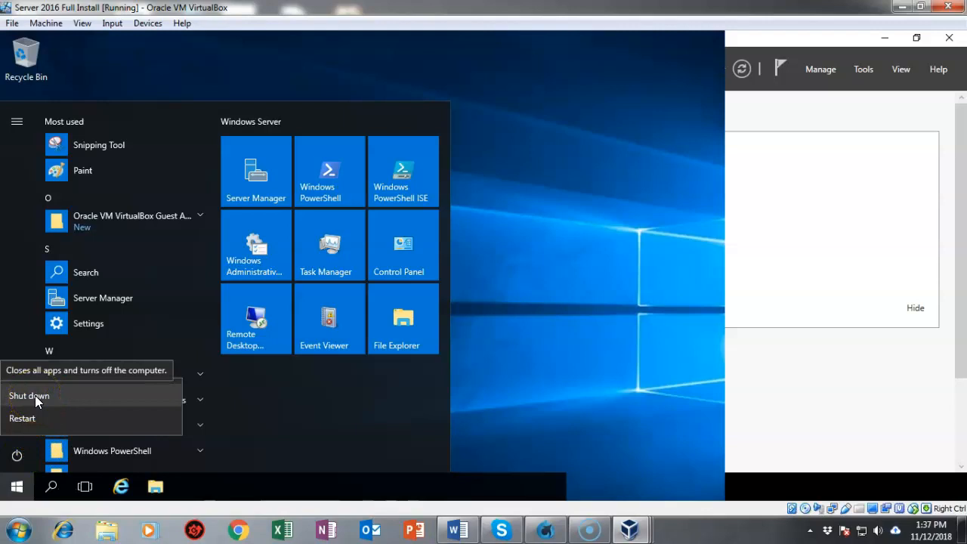
click(34, 396)
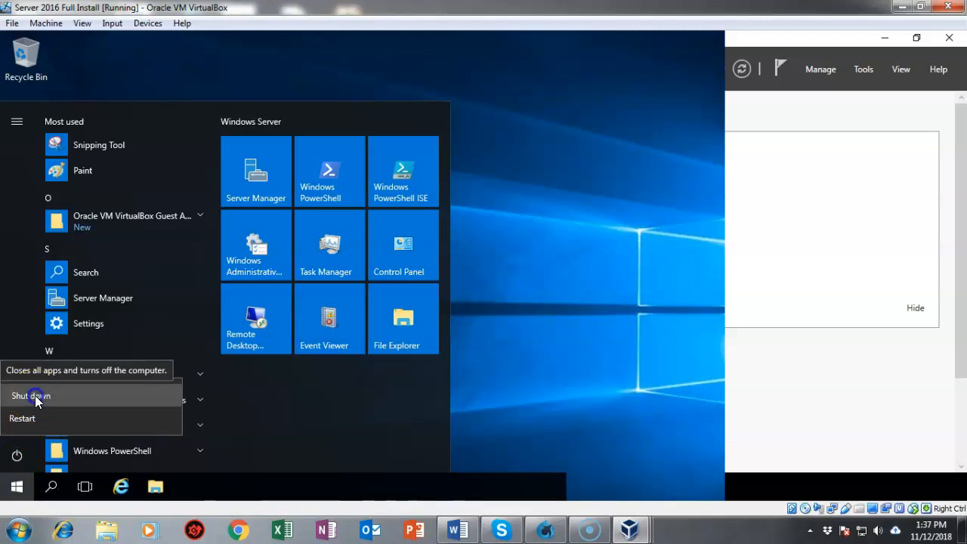
click(202, 418)
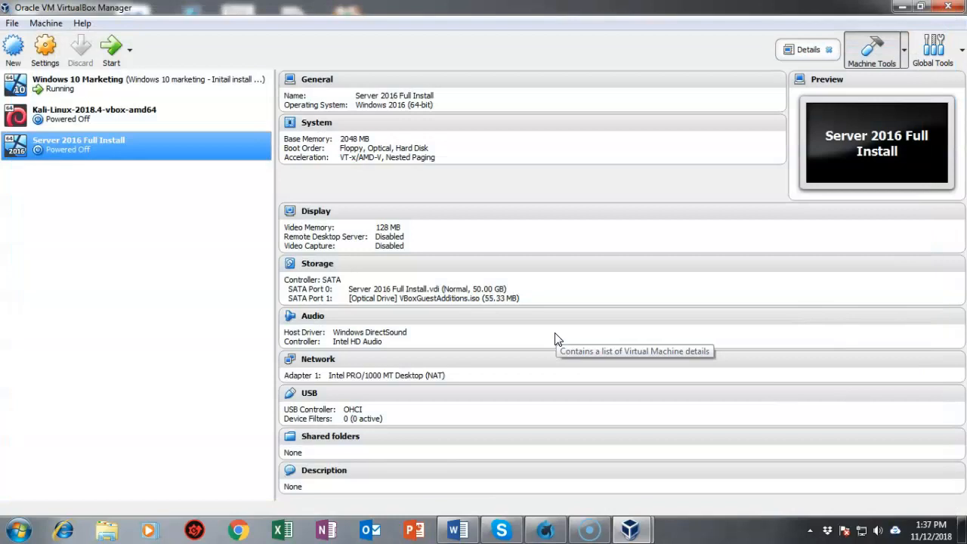
Step: Set the base memory of the Server 2016 Full Install virtual machine to 5120 MB and save its settings
right_click(95, 150)
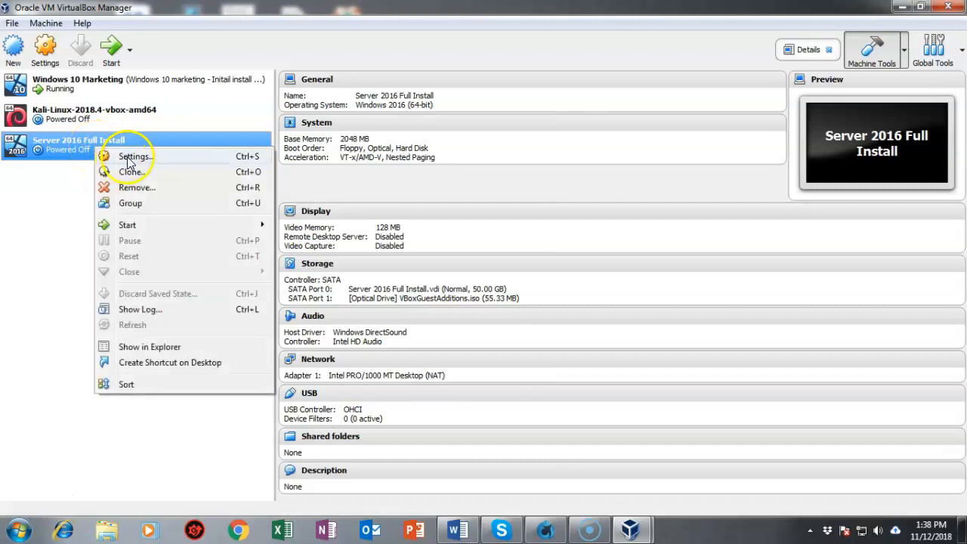
click(129, 158)
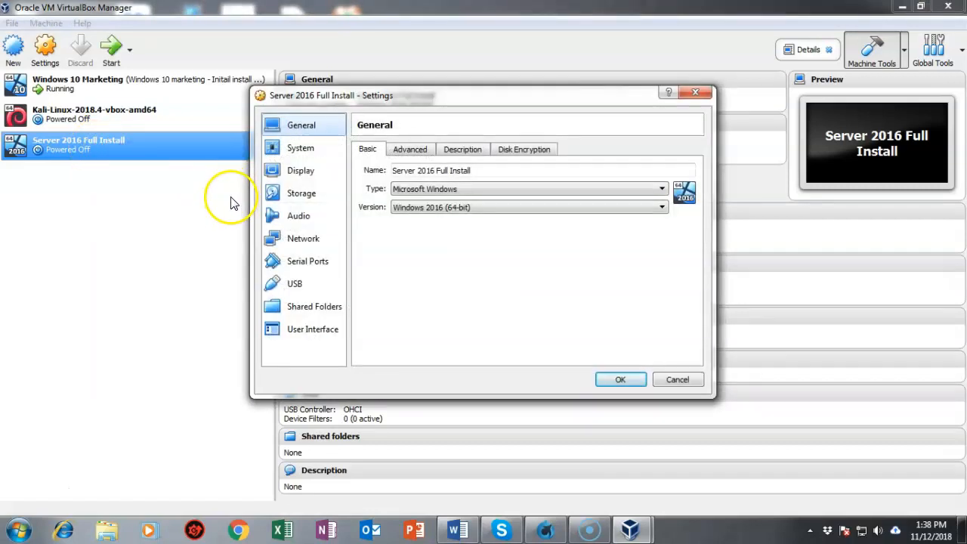
click(300, 148)
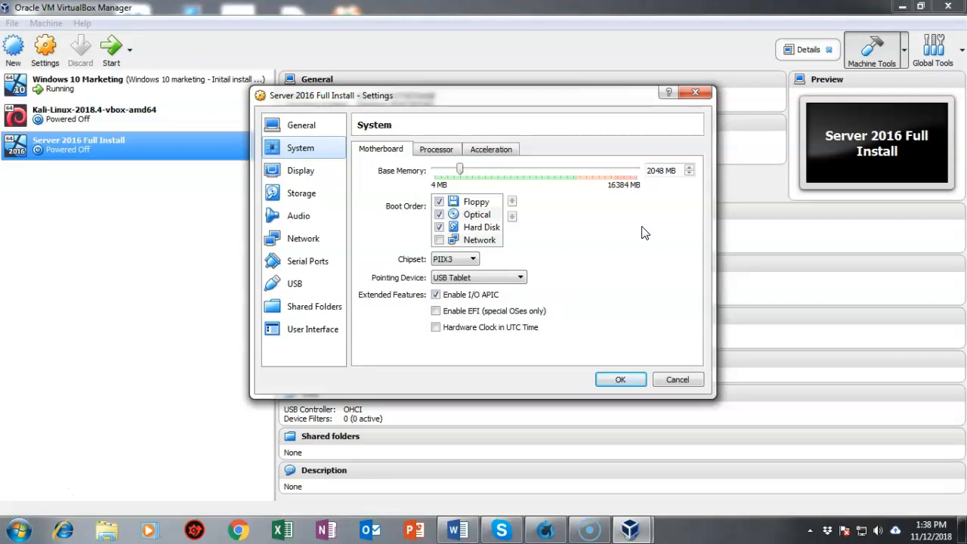
click(486, 171)
click(486, 171)
click(486, 171)
click(486, 171)
drag(486, 170, 498, 170)
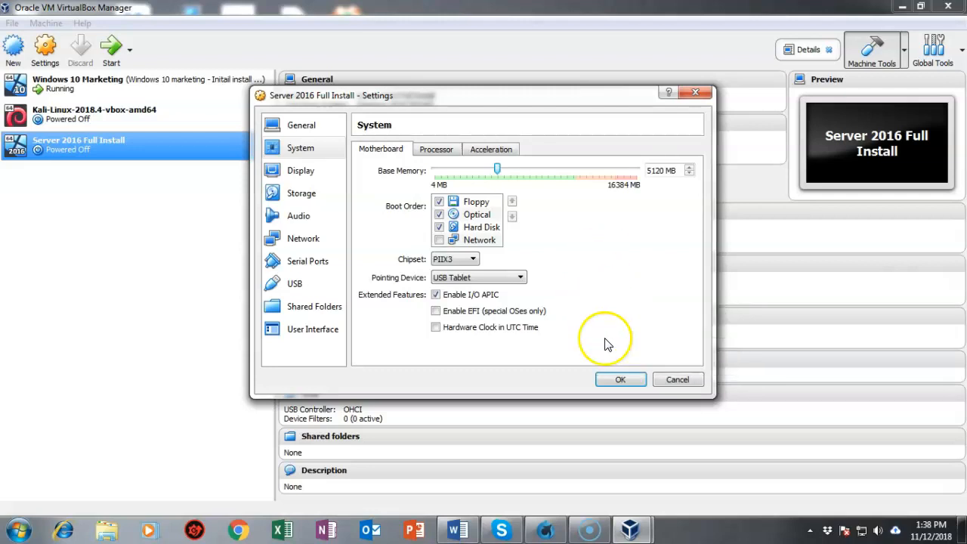
click(618, 380)
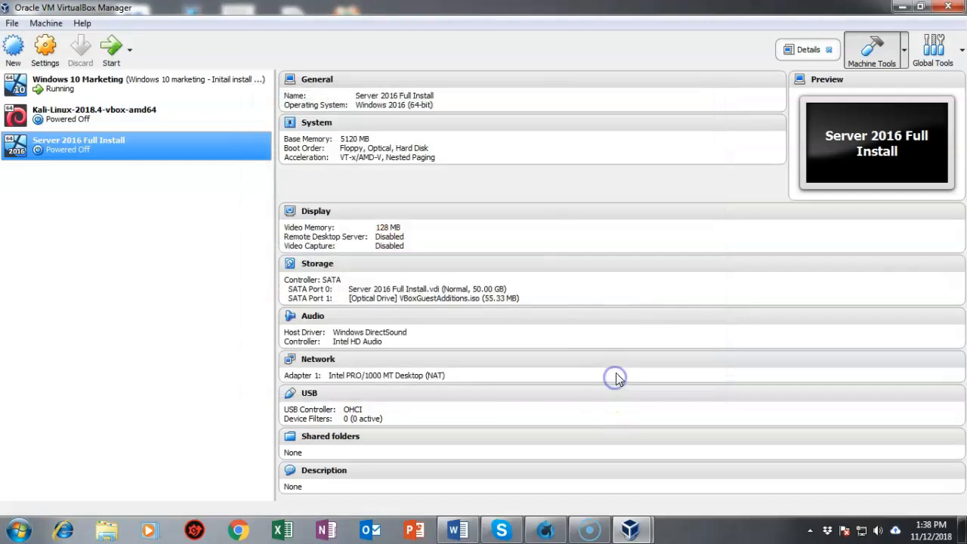
Step: Start the Server 2016 Full Install virtual machine, unlock it and sign in as Administrator with the account password
click(115, 49)
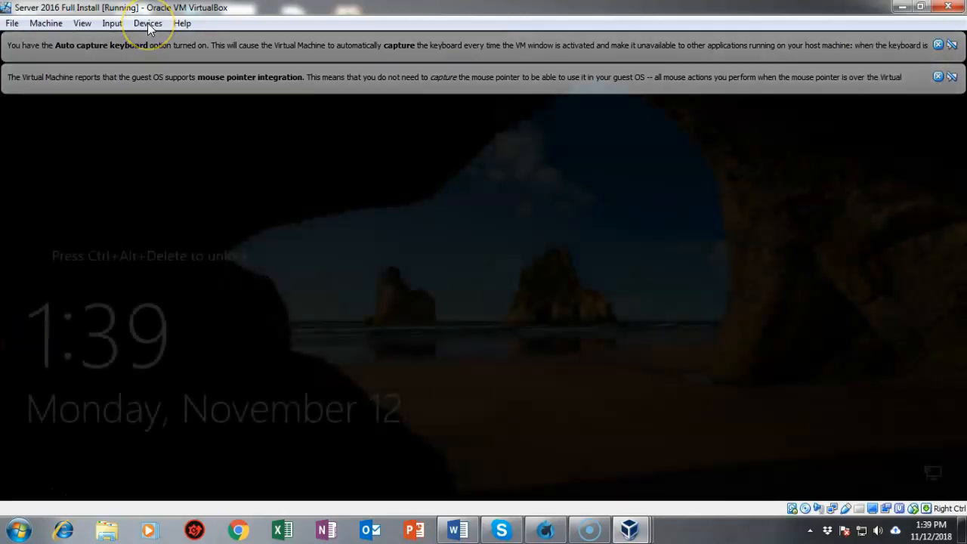
click(112, 23)
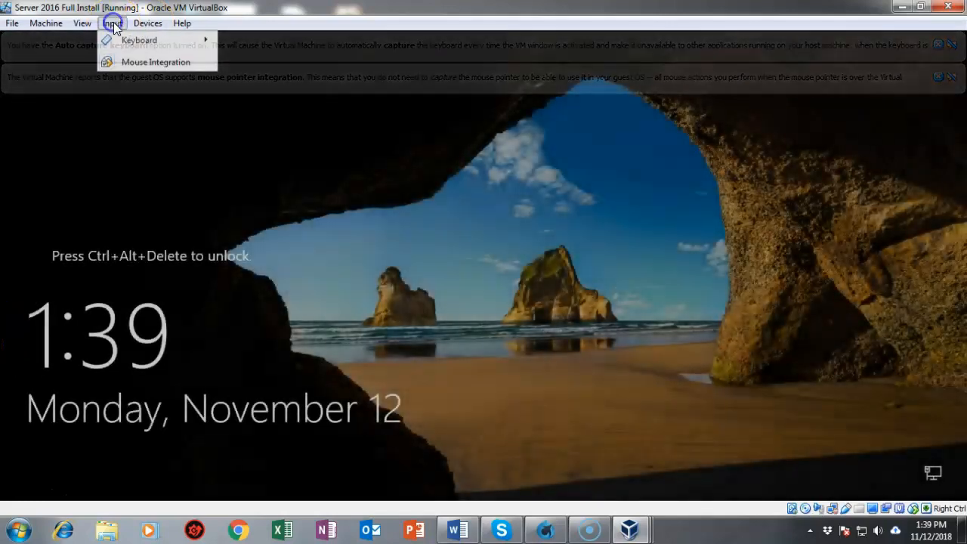
mouse_move(141, 41)
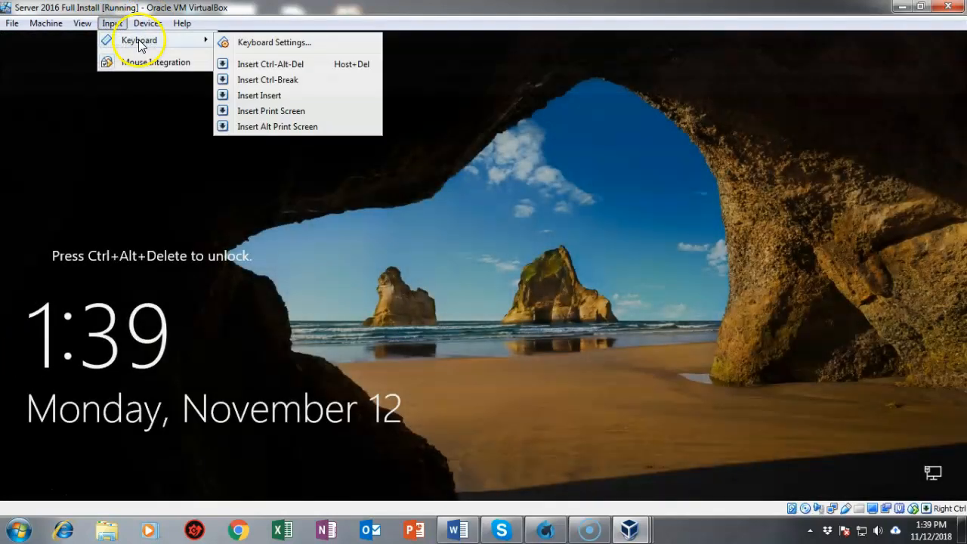
click(254, 67)
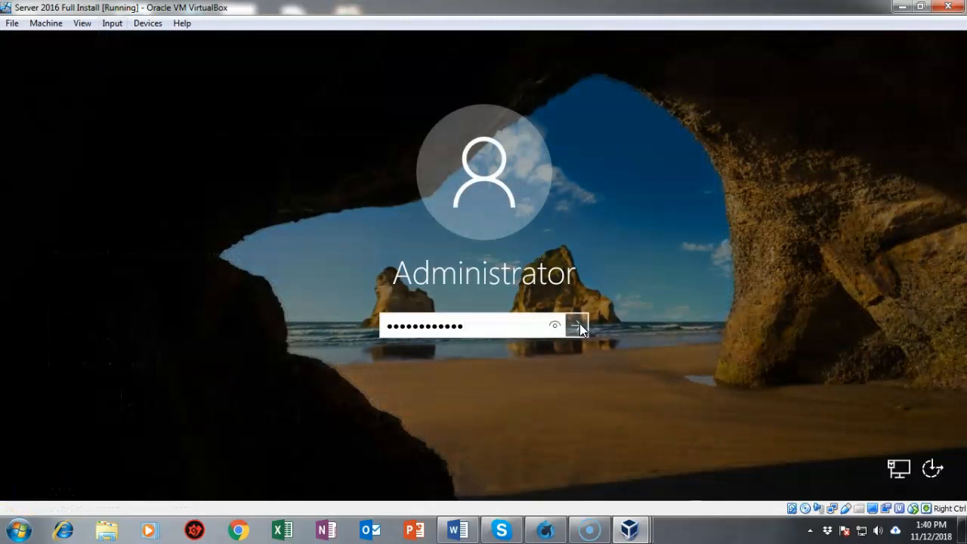
click(580, 324)
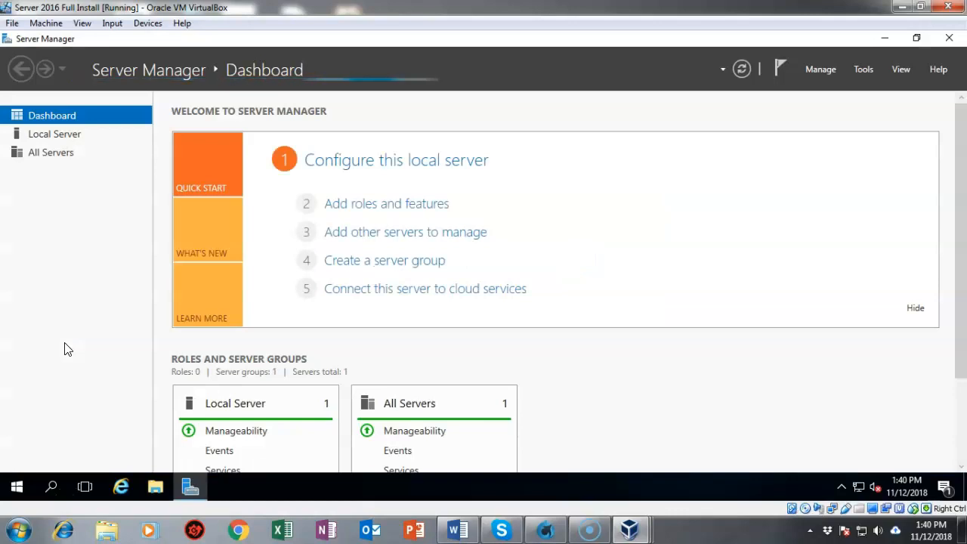
click(67, 324)
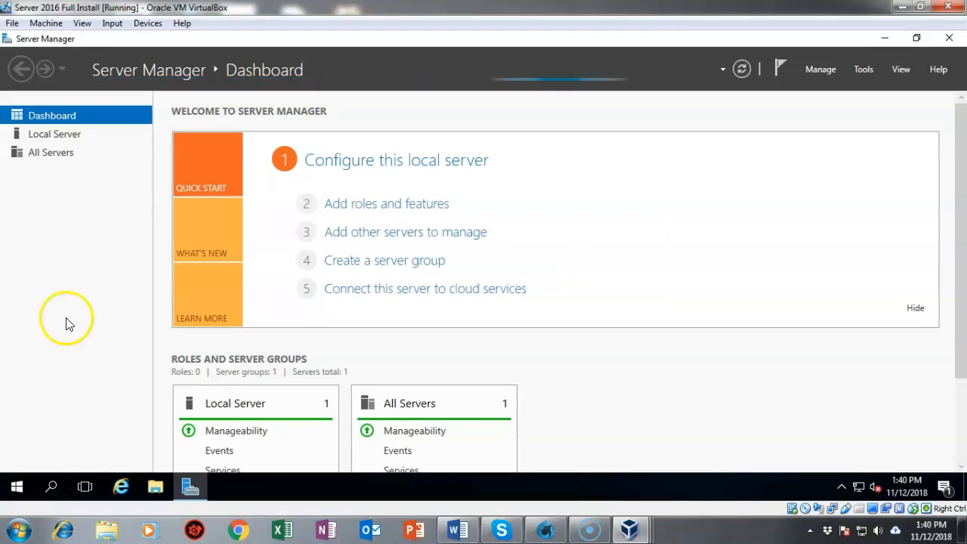